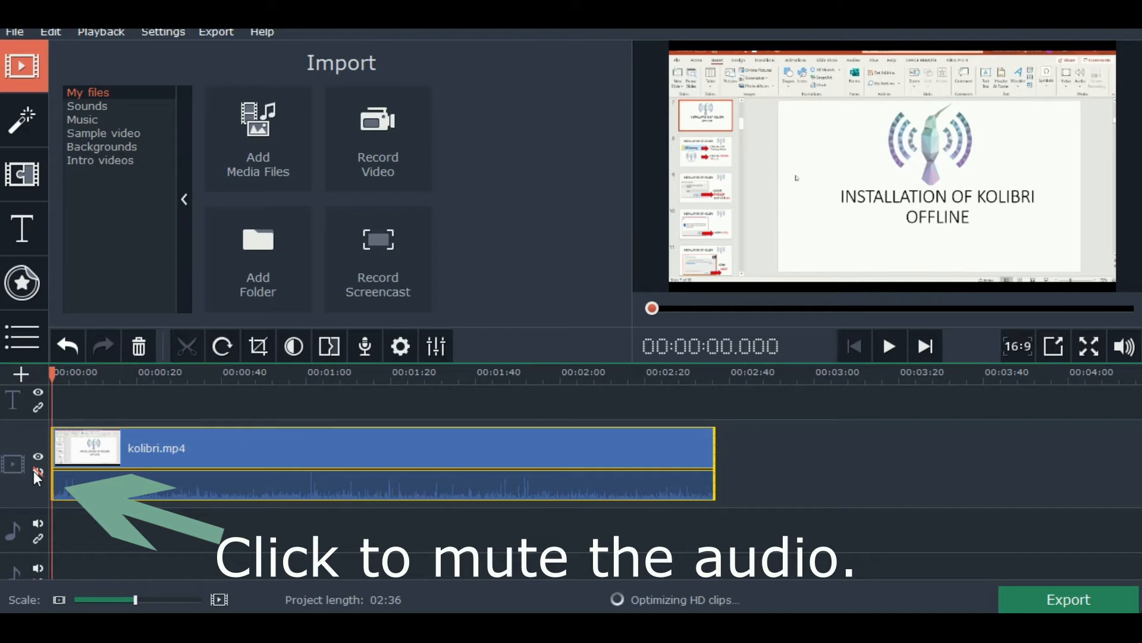
Step: Play the video while switching the video track's sound on and back to muted
click(883, 343)
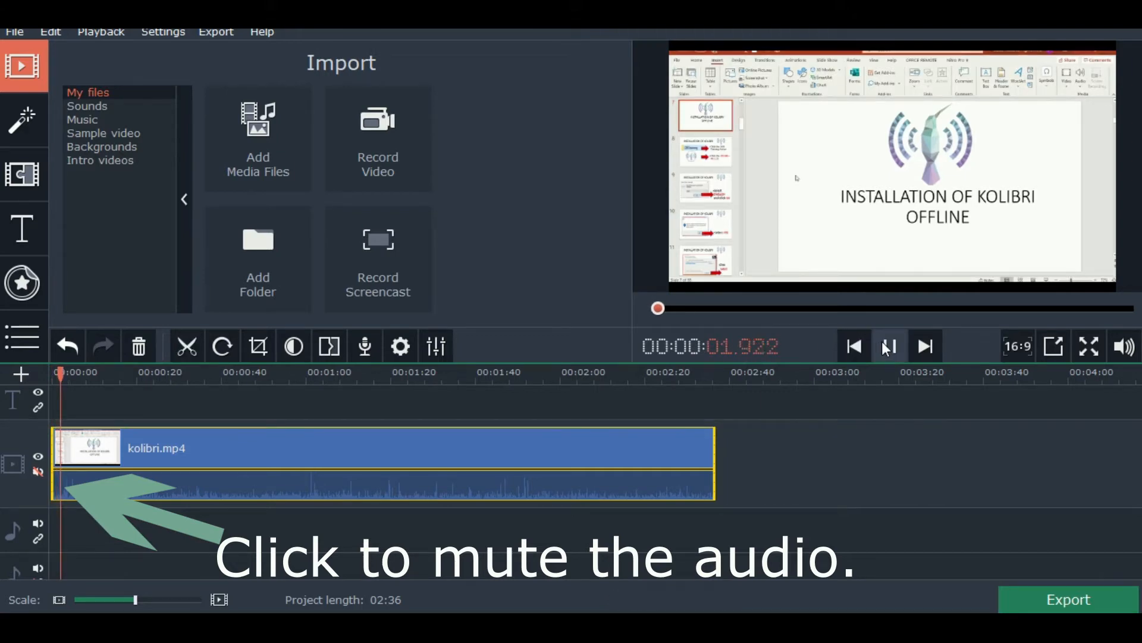
click(38, 473)
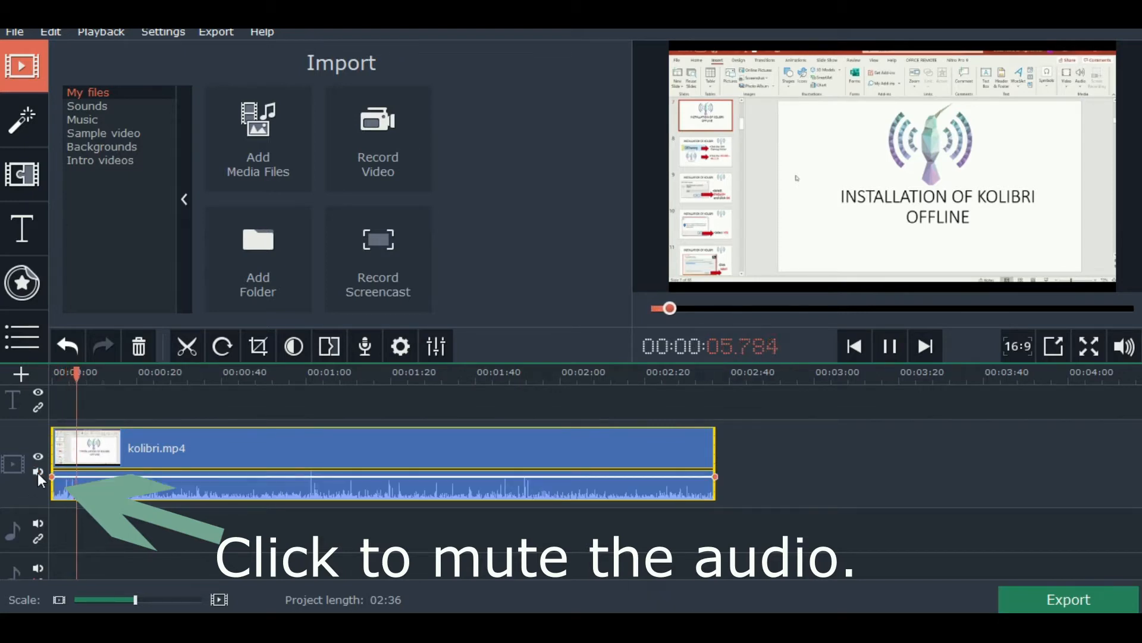
click(37, 472)
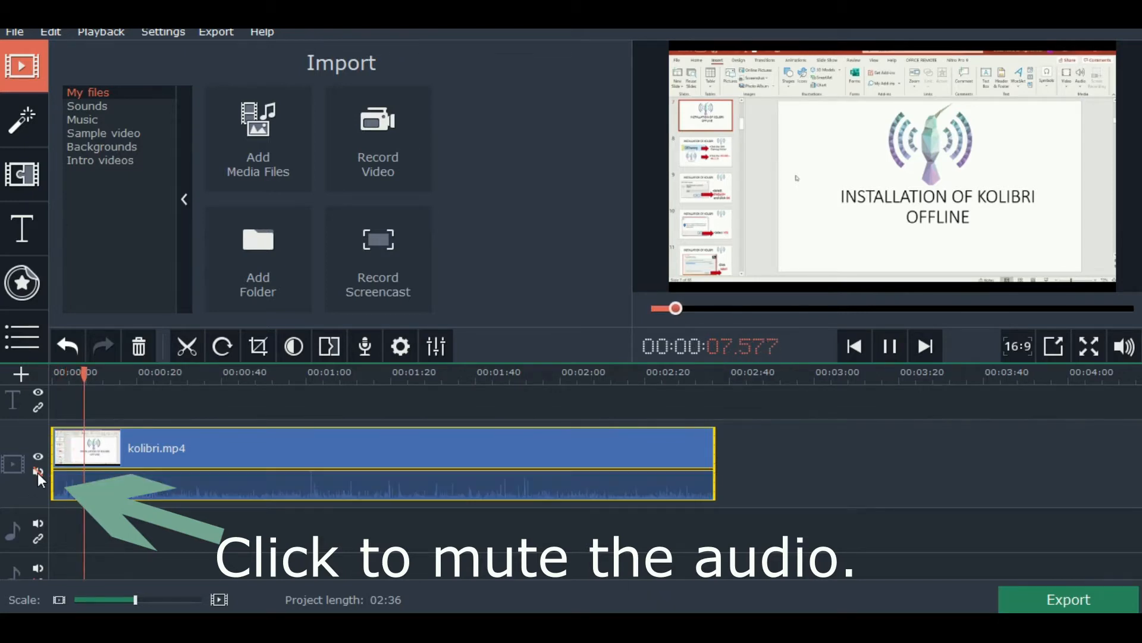
click(99, 400)
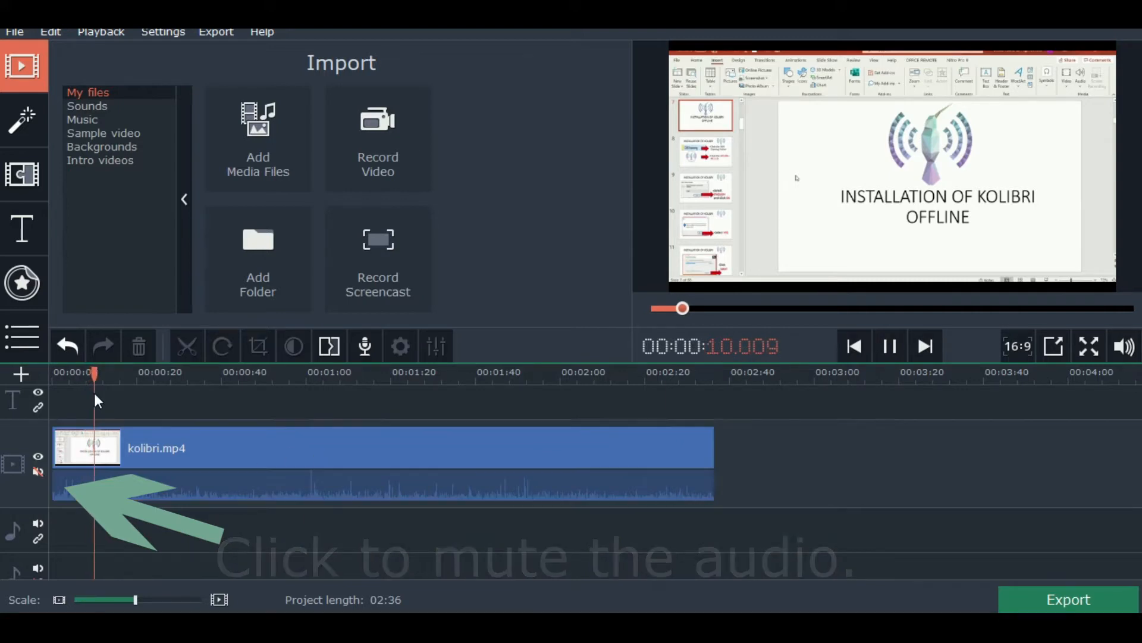
Step: Add a Ribbon 2 title at the start of the video track, ahead of kolibri.mp4, and open it for editing
click(23, 238)
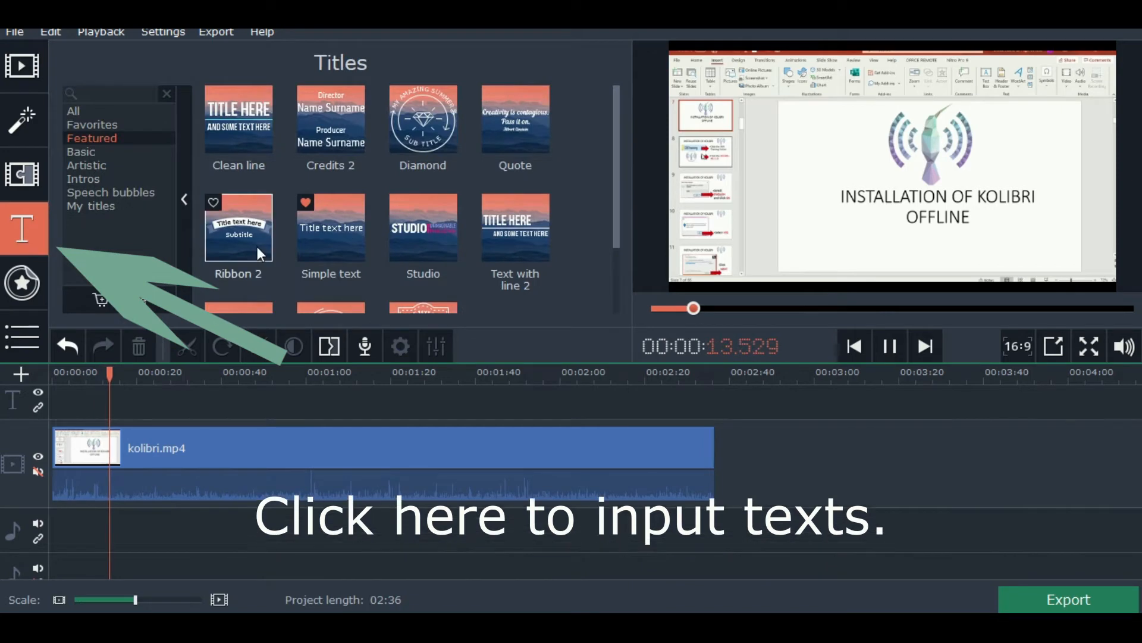
drag(270, 238, 56, 438)
double_click(66, 445)
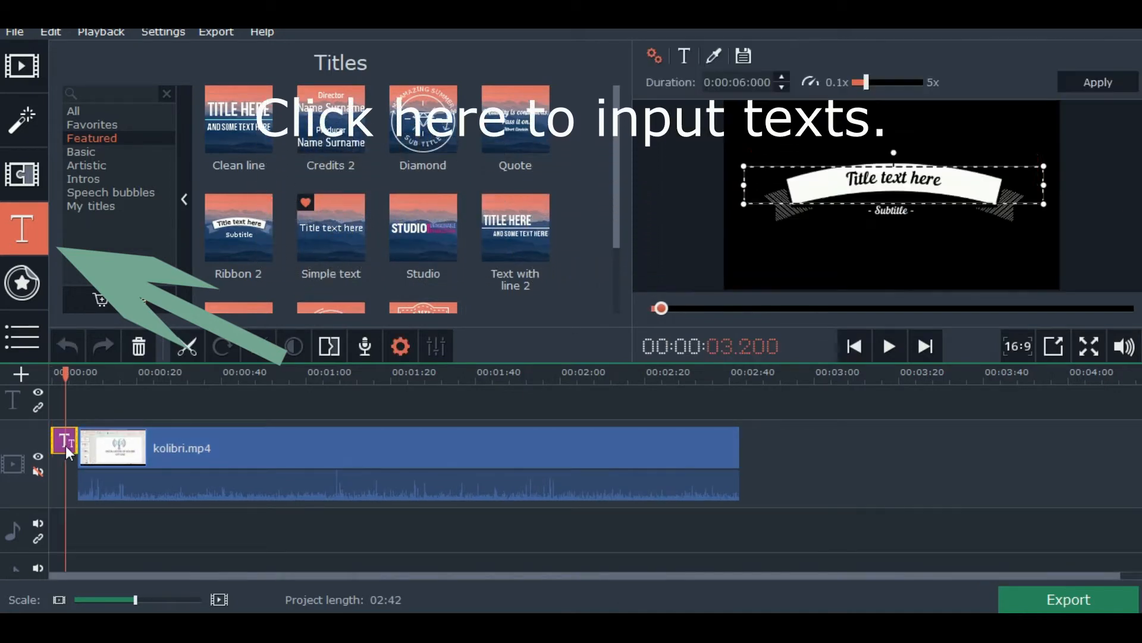
Step: Replace the ribbon title's placeholder heading with "Installation of Kolibri"
double_click(940, 177)
key(BackSpace)
key(BackSpace)
key(BackSpace)
key(BackSpace)
key(BackSpace)
key(BackSpace)
key(BackSpace)
key(BackSpace)
key(BackSpace)
key(BackSpace)
key(BackSpace)
key(BackSpace)
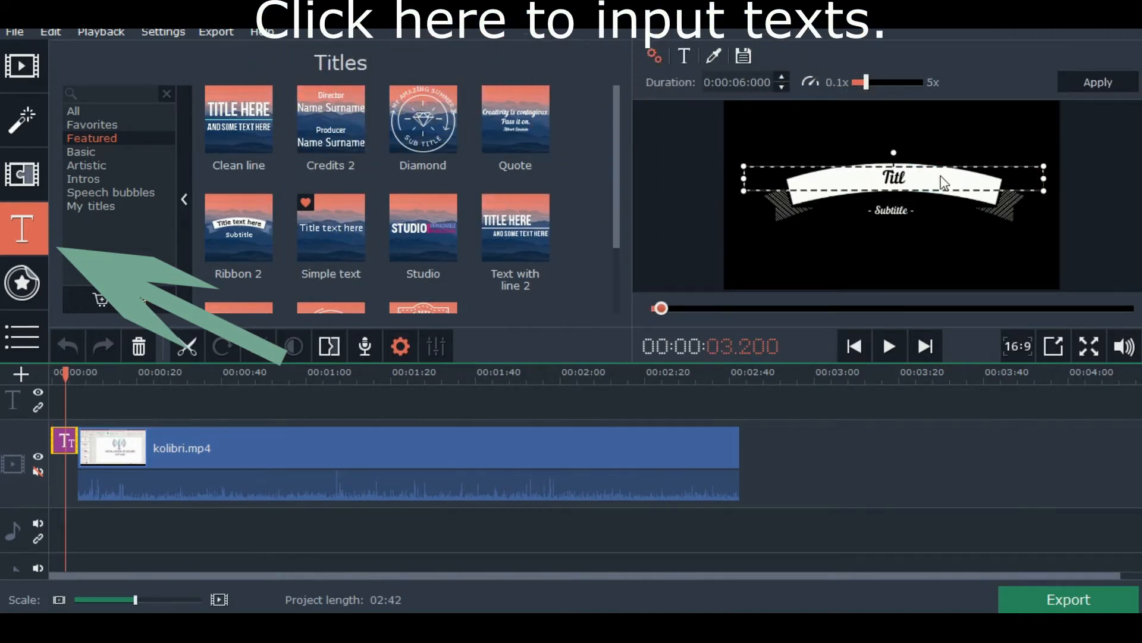
text(Installation of Kolibri)
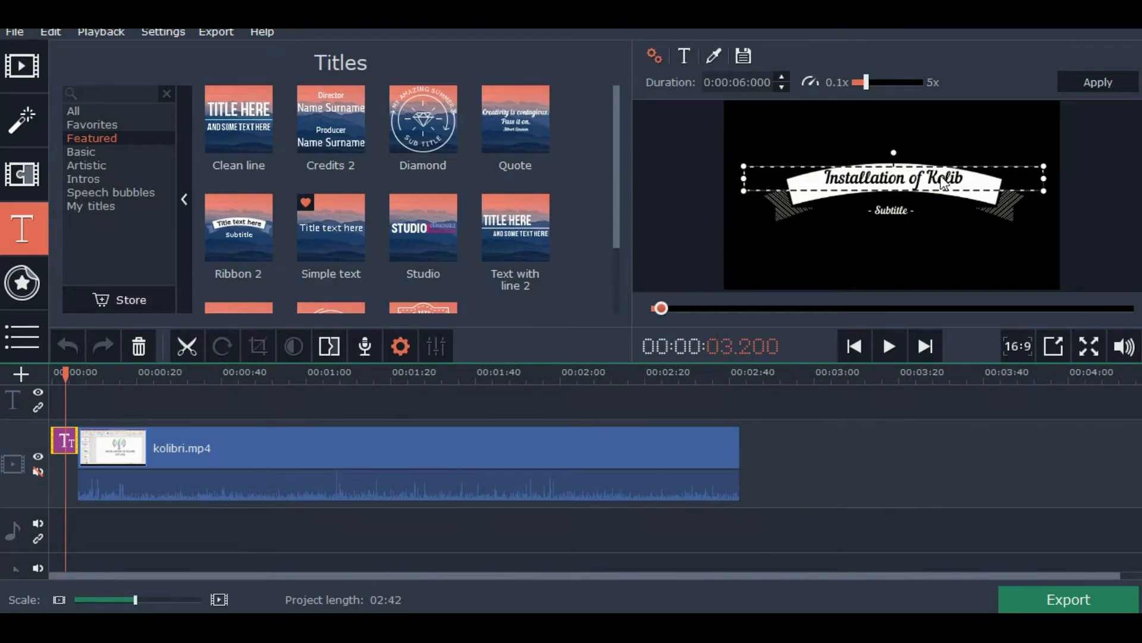
Step: Change the title's subtitle to "OER" and preview the finished title
double_click(896, 210)
text(OER)
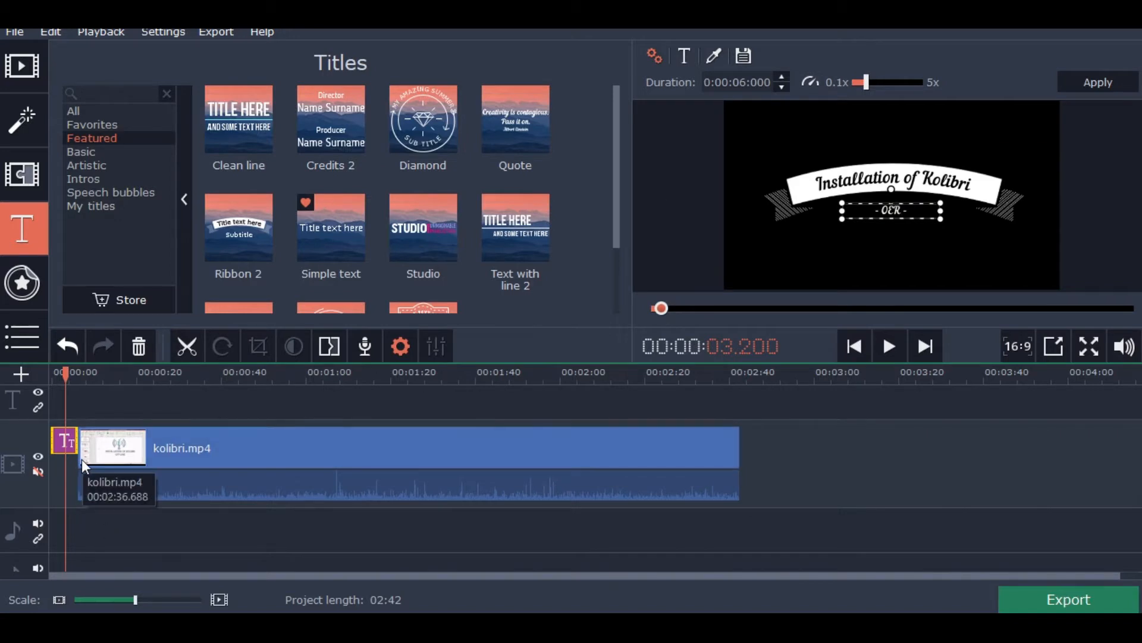
click(107, 411)
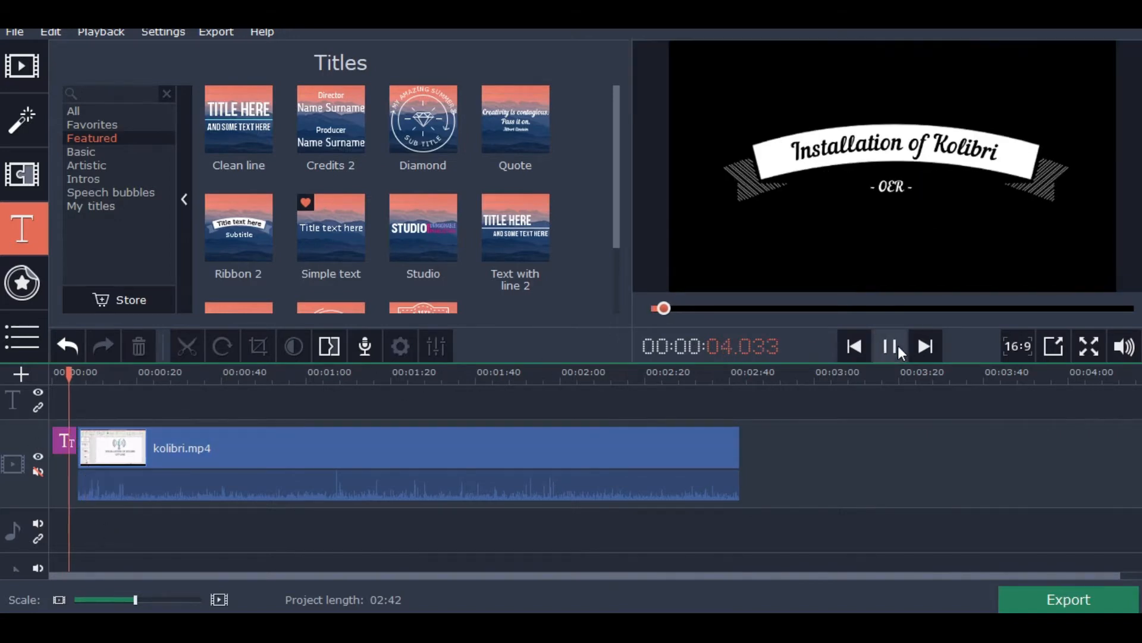
click(879, 346)
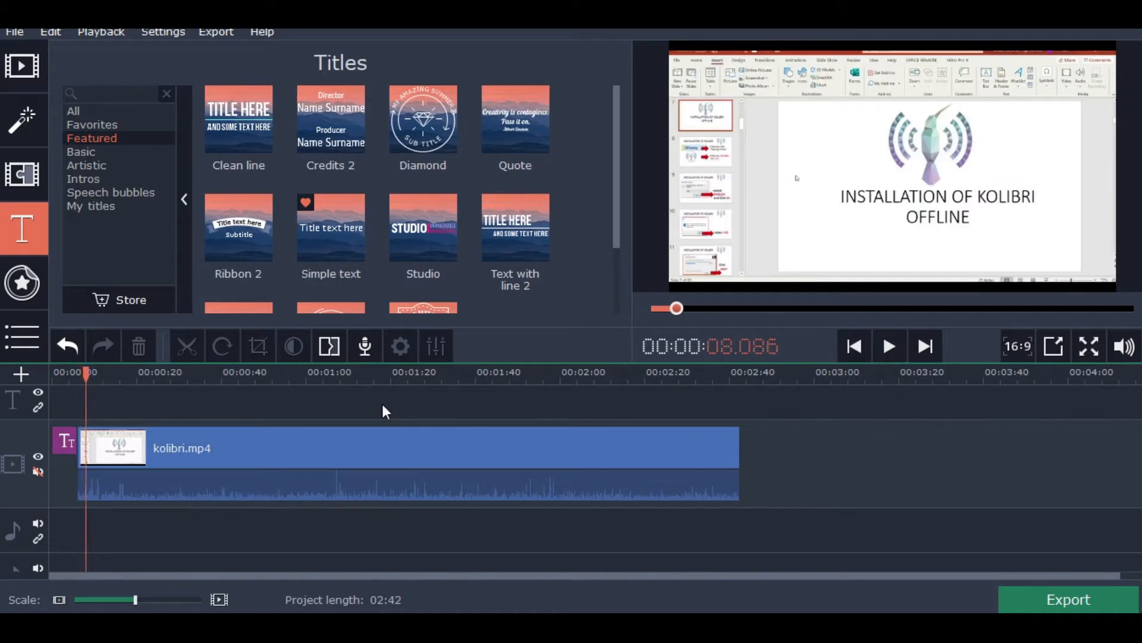
Step: Skim through the kolibri.mp4 clip at several points to examine where its installation scenes begin
click(105, 445)
click(118, 447)
click(162, 455)
click(176, 455)
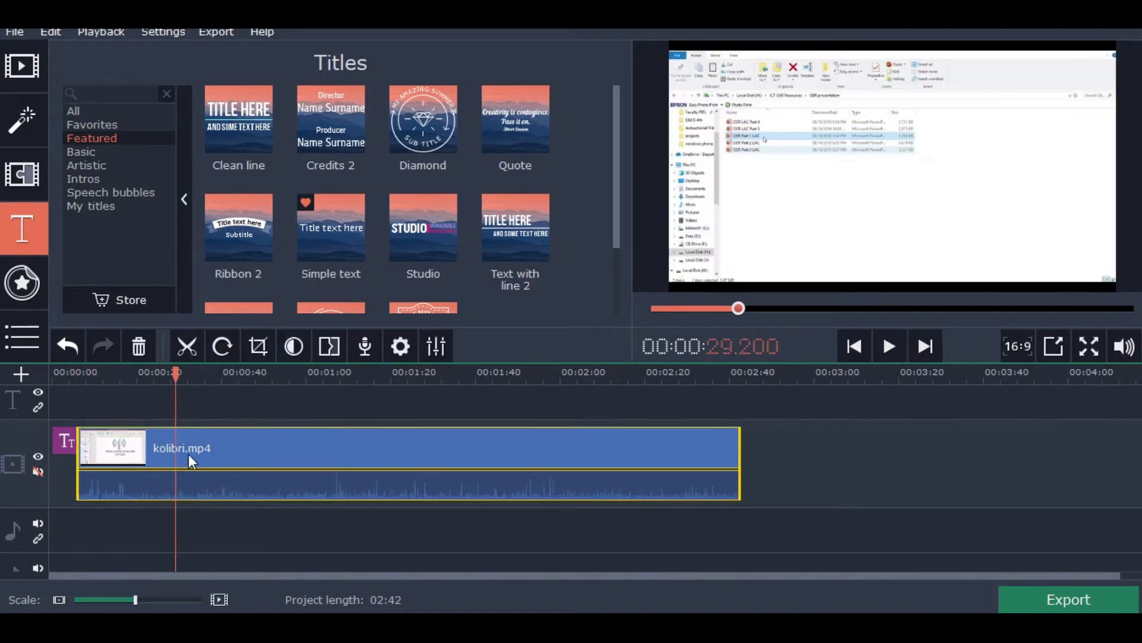
click(206, 455)
click(220, 455)
click(250, 452)
click(317, 462)
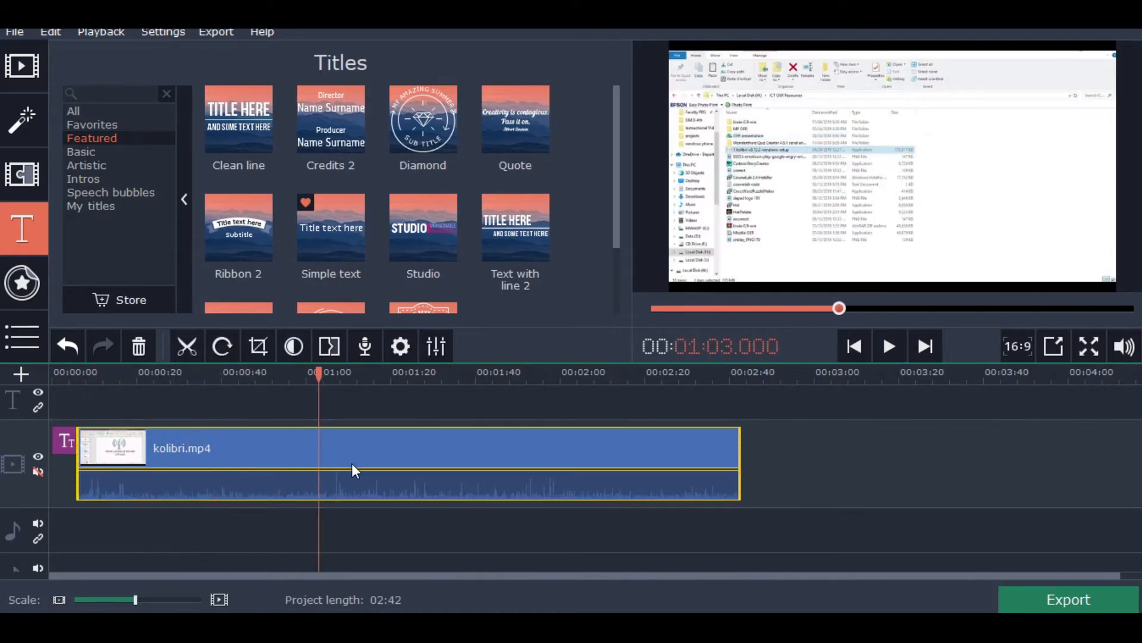
click(385, 463)
click(459, 466)
click(480, 467)
click(376, 460)
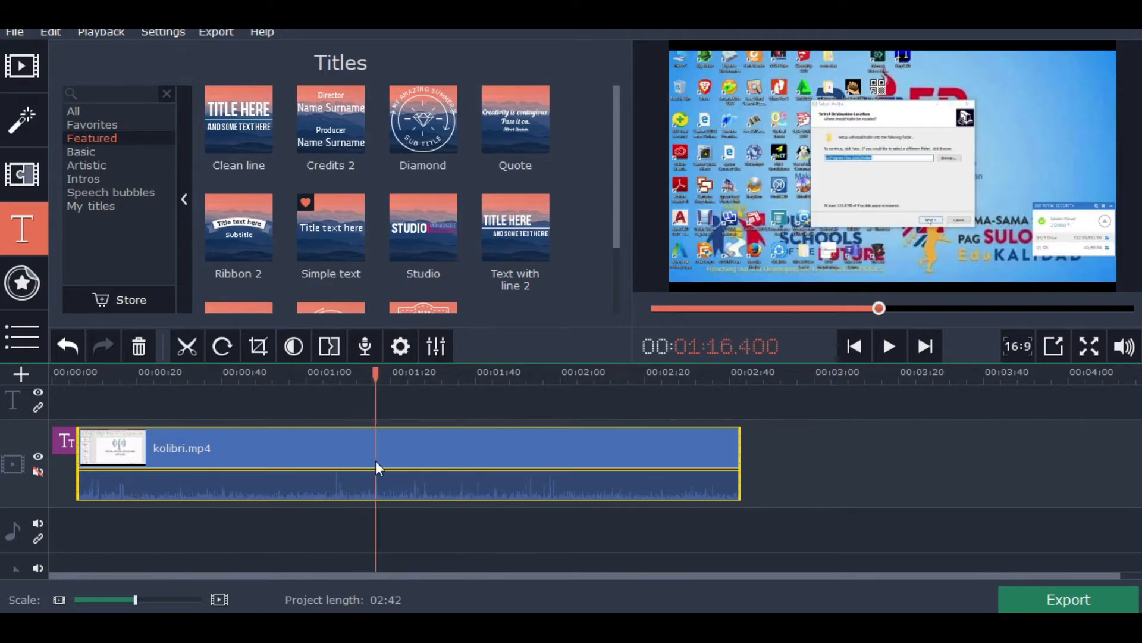
click(236, 467)
click(300, 462)
click(194, 476)
click(236, 469)
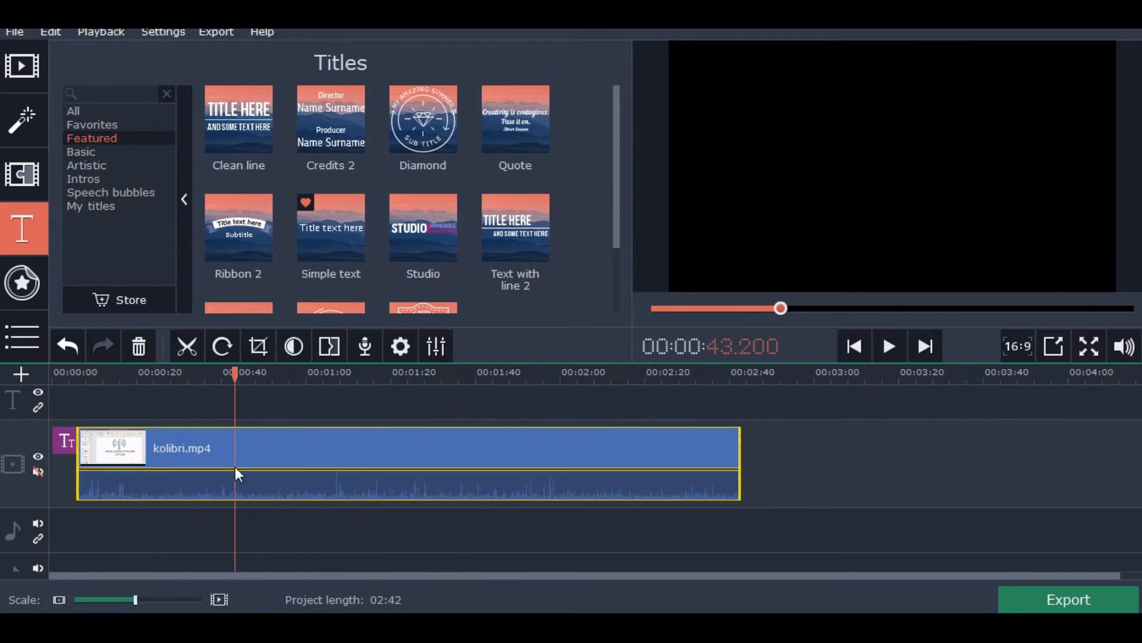
Step: Split kolibri.mp4 at 00:01:17.800, where the installation progress starts, and place the title clip at the start of the video track
drag(236, 467, 383, 461)
click(343, 455)
click(342, 454)
click(355, 455)
double_click(356, 455)
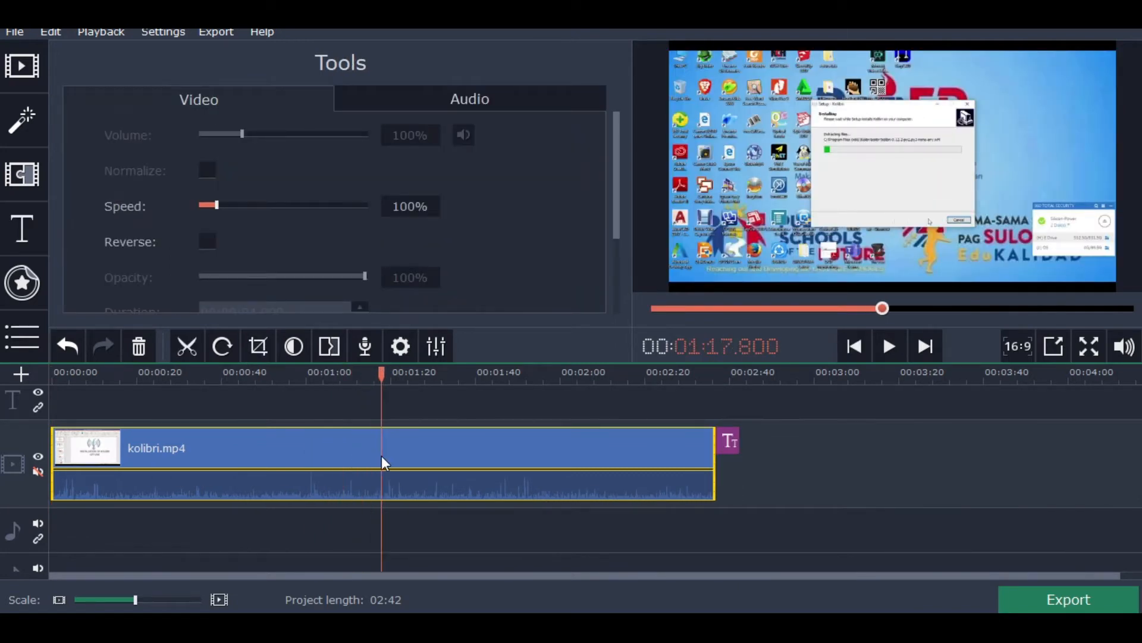
click(186, 346)
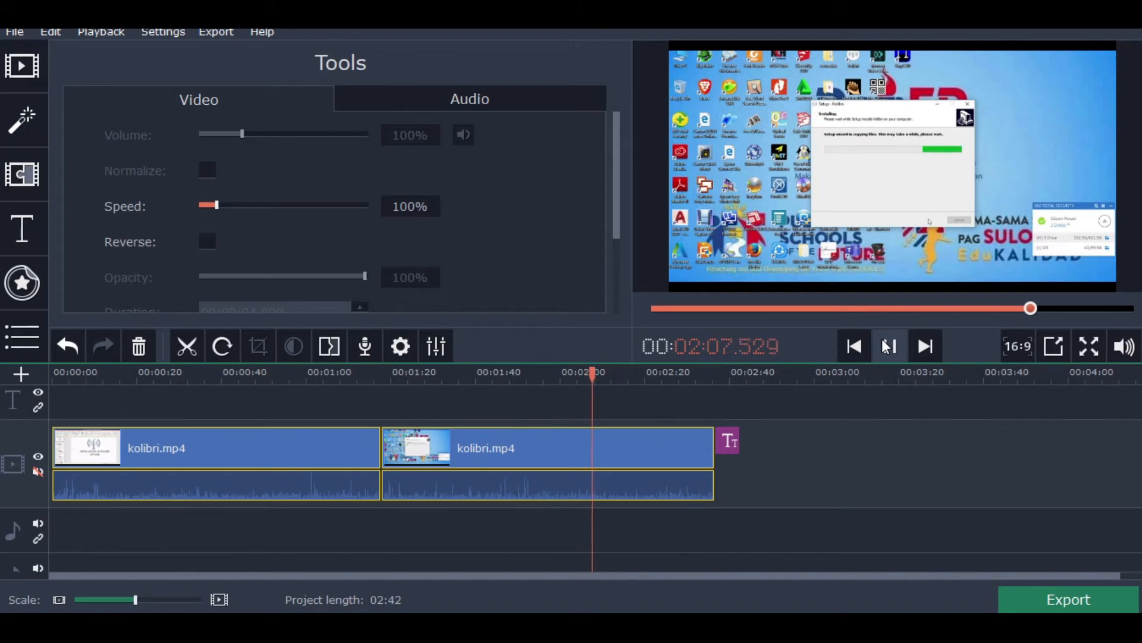
click(729, 441)
drag(730, 441, 58, 432)
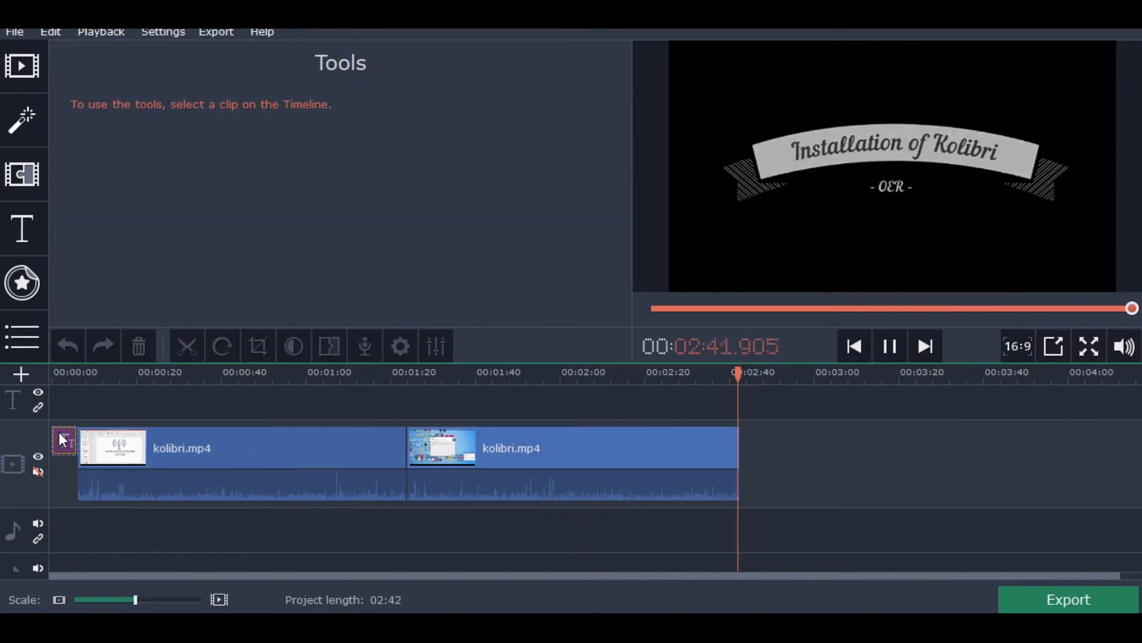
Step: Split the second kolibri.mp4 clip at 00:02:23.600, just before the recording returns to the presentation slides
click(629, 456)
click(672, 448)
click(659, 452)
click(658, 459)
key(space)
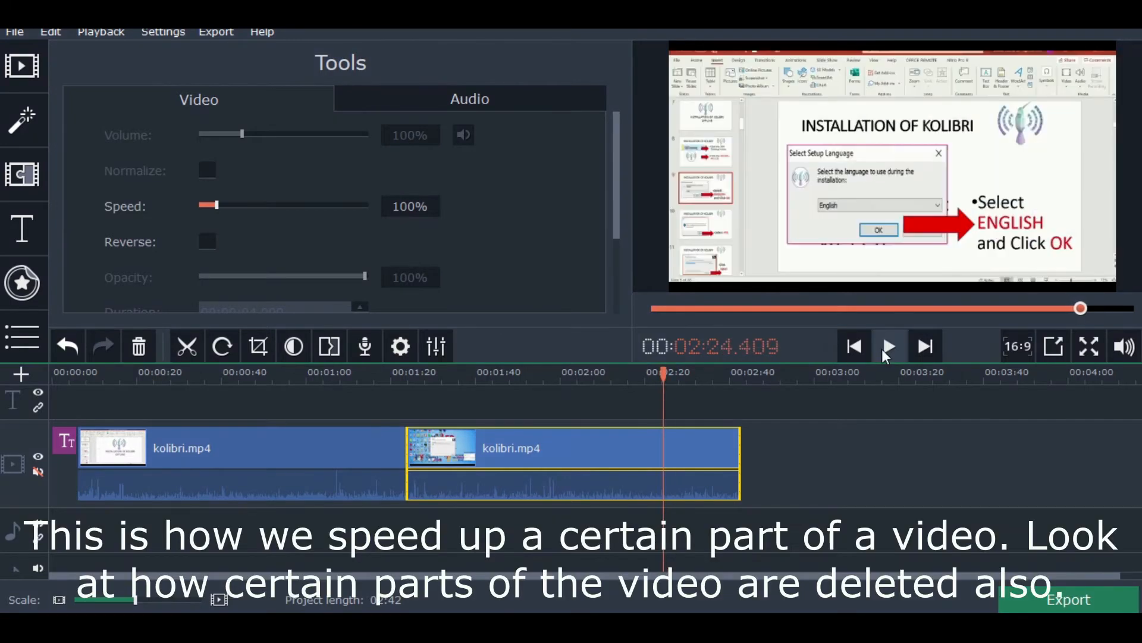
click(661, 459)
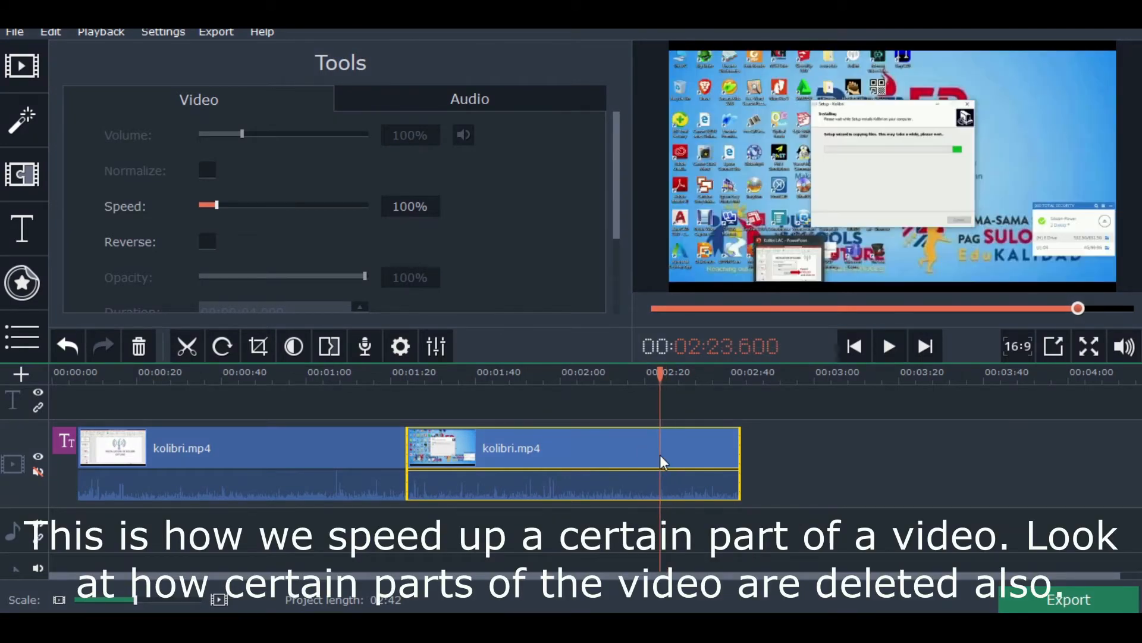
click(187, 346)
Step: Speed up the middle kolibri.mp4 clip to 200% and preview the playback into the last clip
click(476, 467)
click(290, 206)
click(291, 206)
click(430, 454)
click(890, 349)
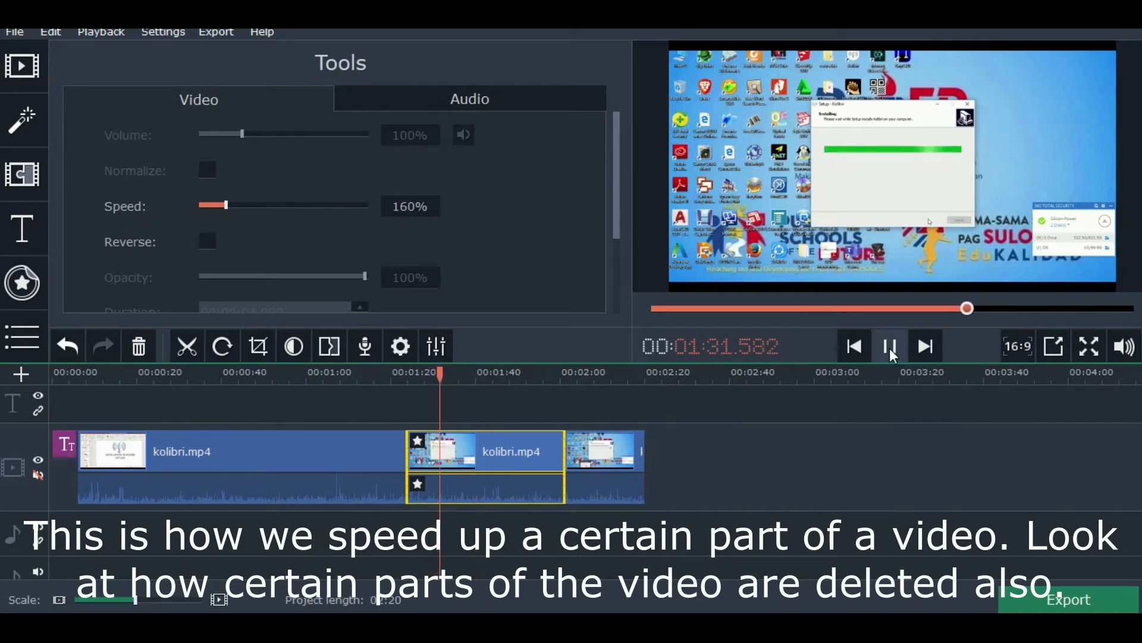
click(263, 205)
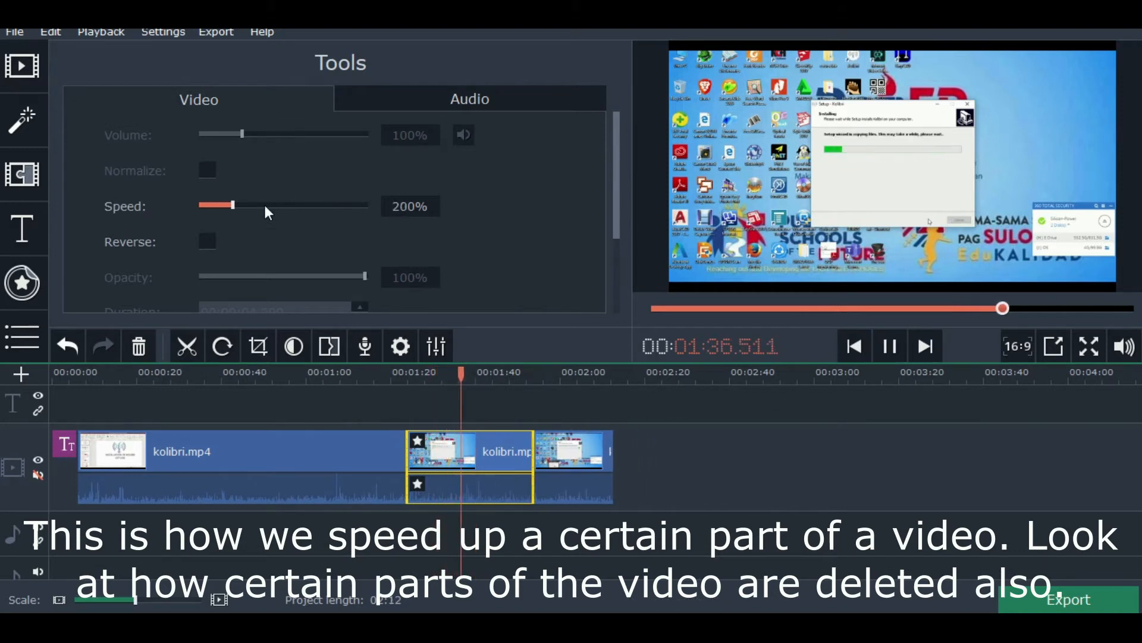
click(542, 498)
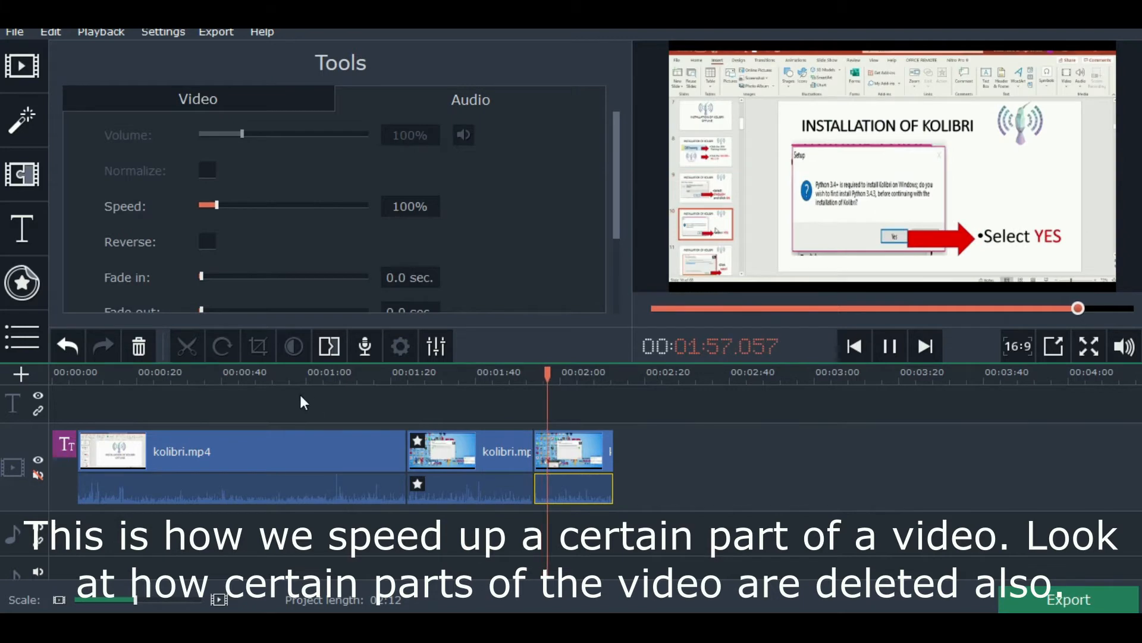
click(578, 467)
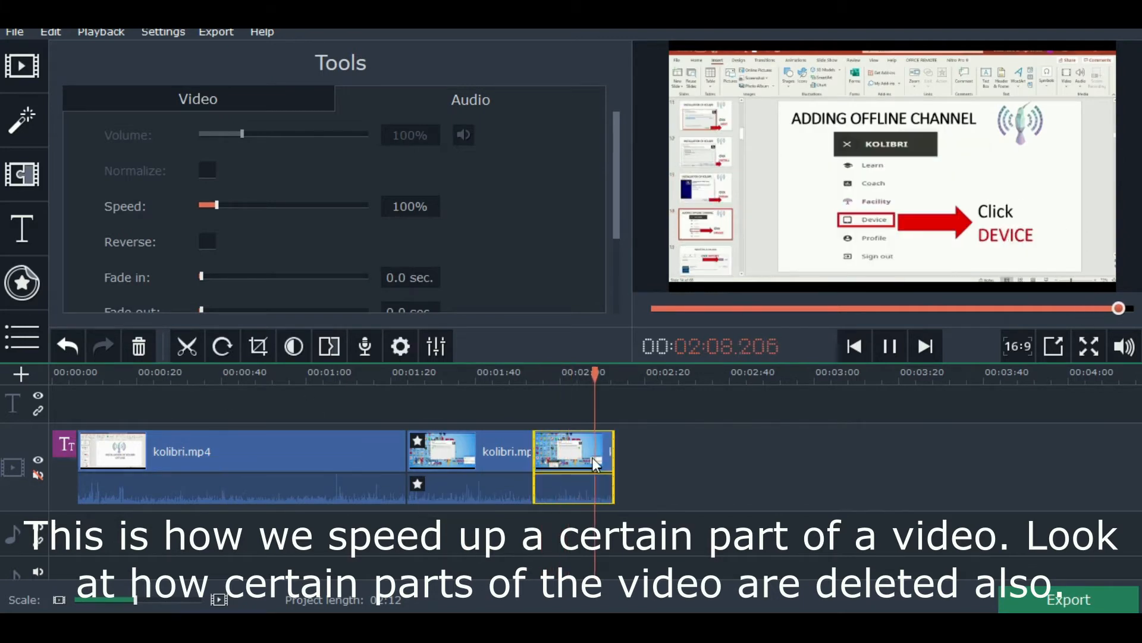
Step: Split the first kolibri.mp4 clip at 00:00:22.400 and delete its opening section
click(171, 476)
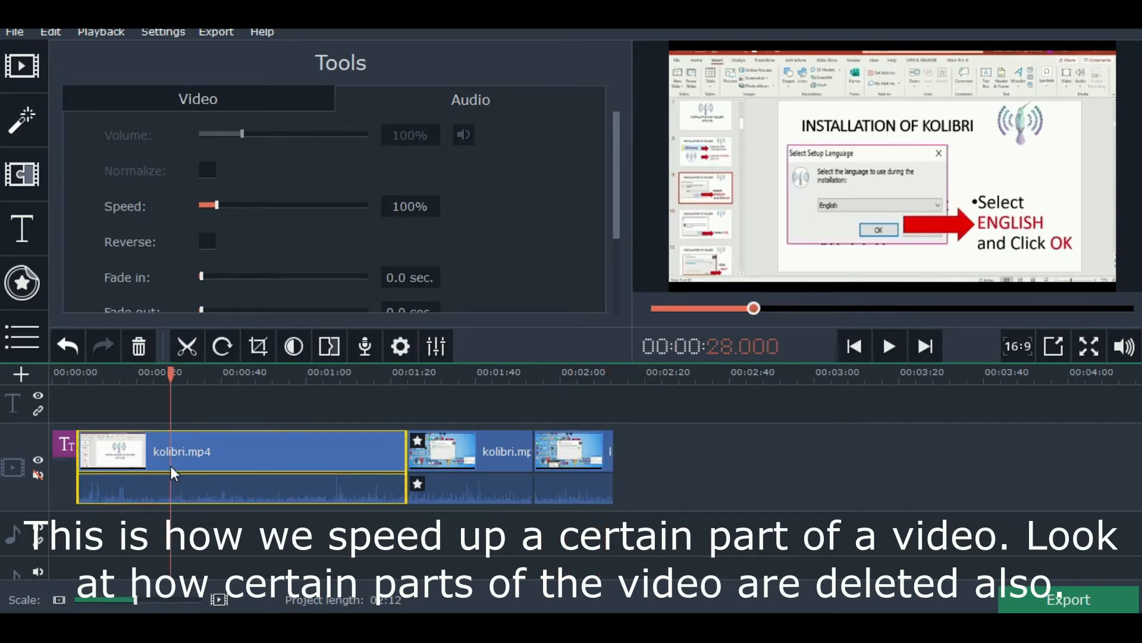
drag(128, 483, 148, 470)
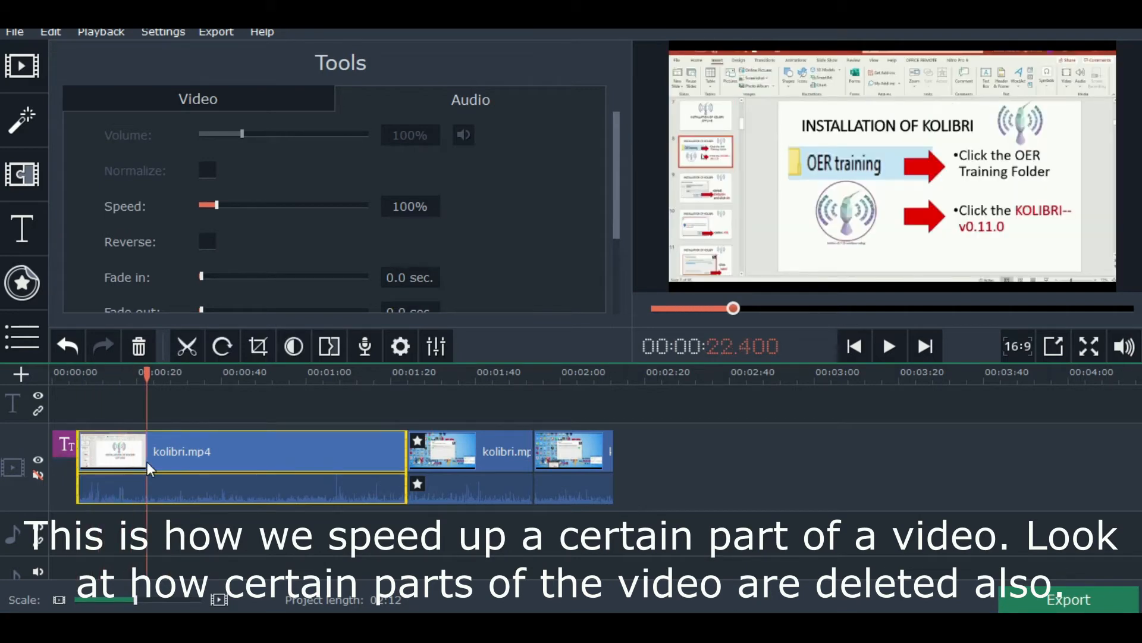
click(187, 347)
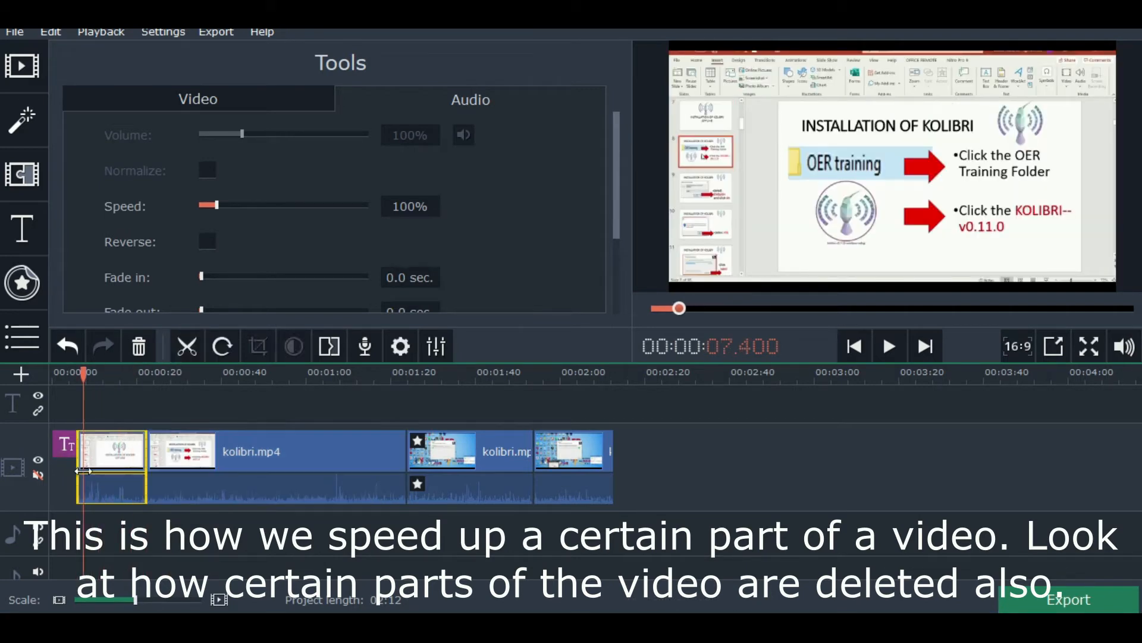
click(138, 346)
Step: Play the shortened first kolibri.mp4 clip from just after the title
click(81, 454)
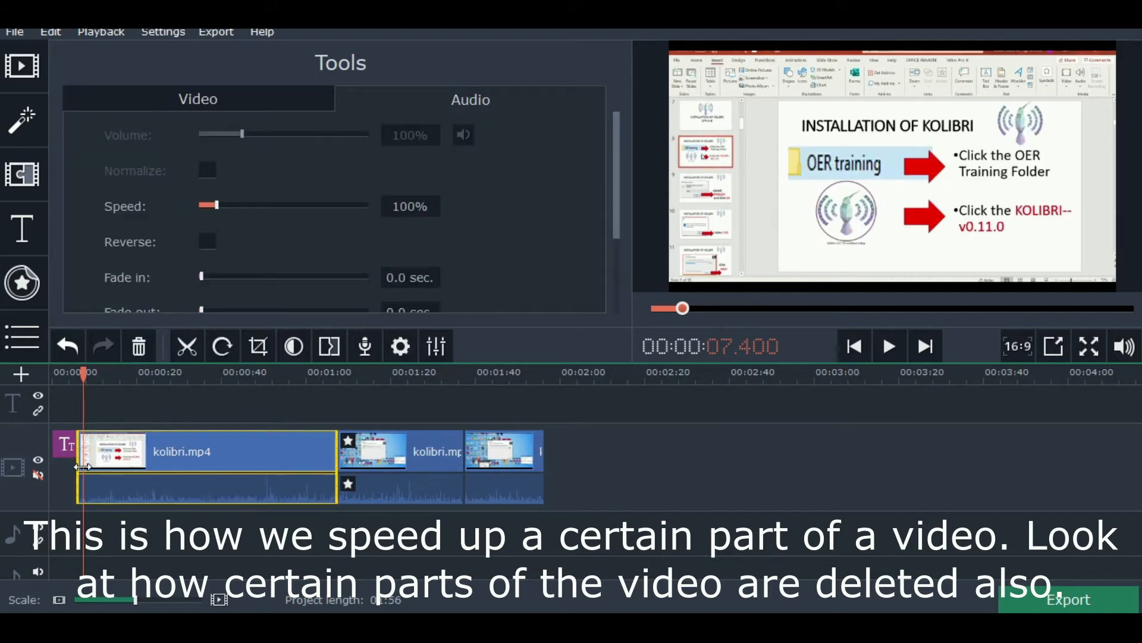
click(46, 229)
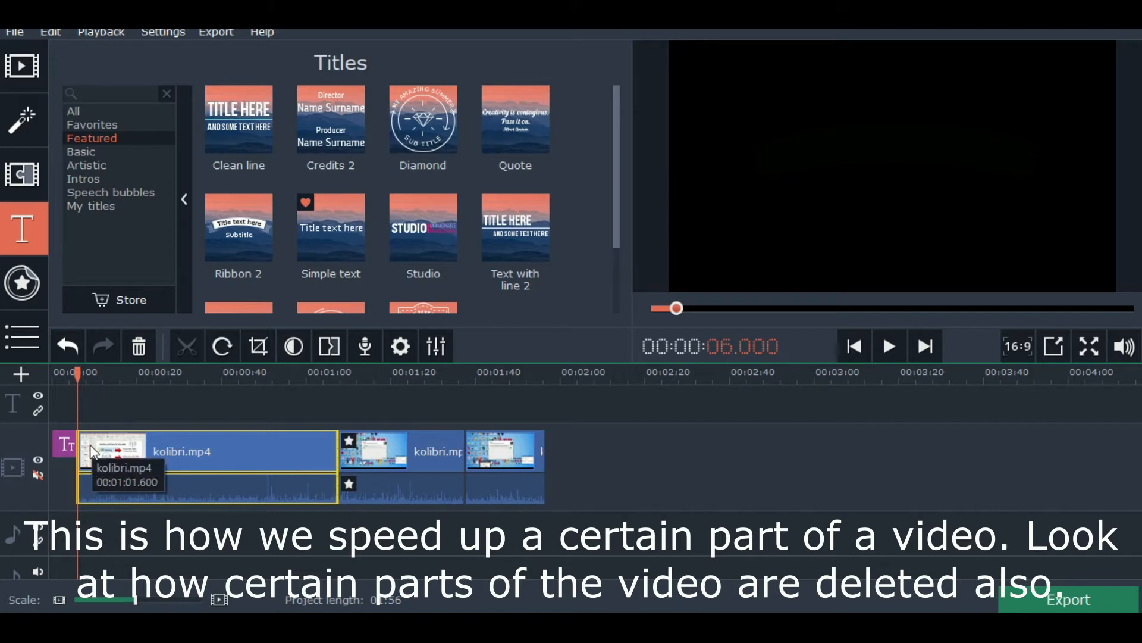
click(888, 351)
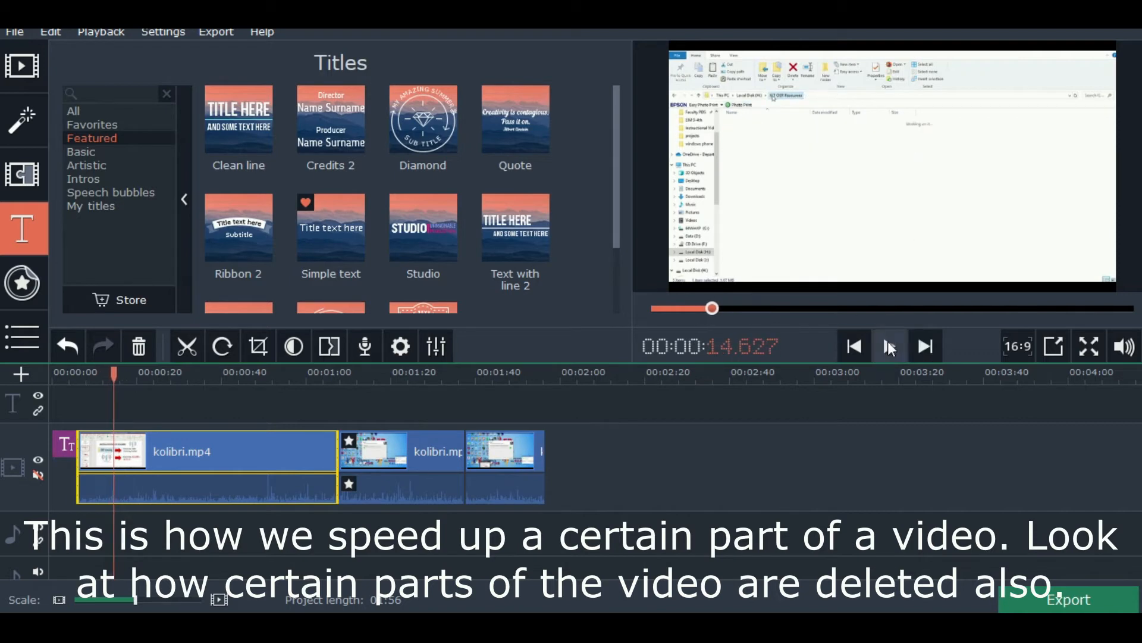
Step: Try to delete the beginning of the first kolibri.mp4 clip, and undo the deletion
click(102, 459)
drag(104, 462, 116, 462)
click(137, 350)
click(89, 466)
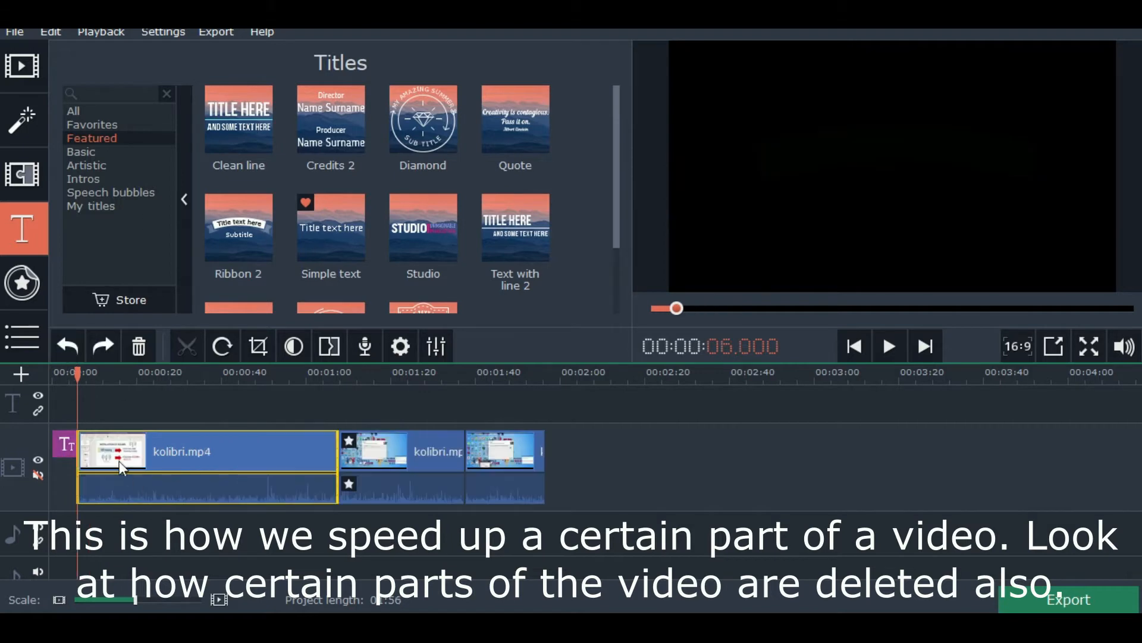
click(119, 458)
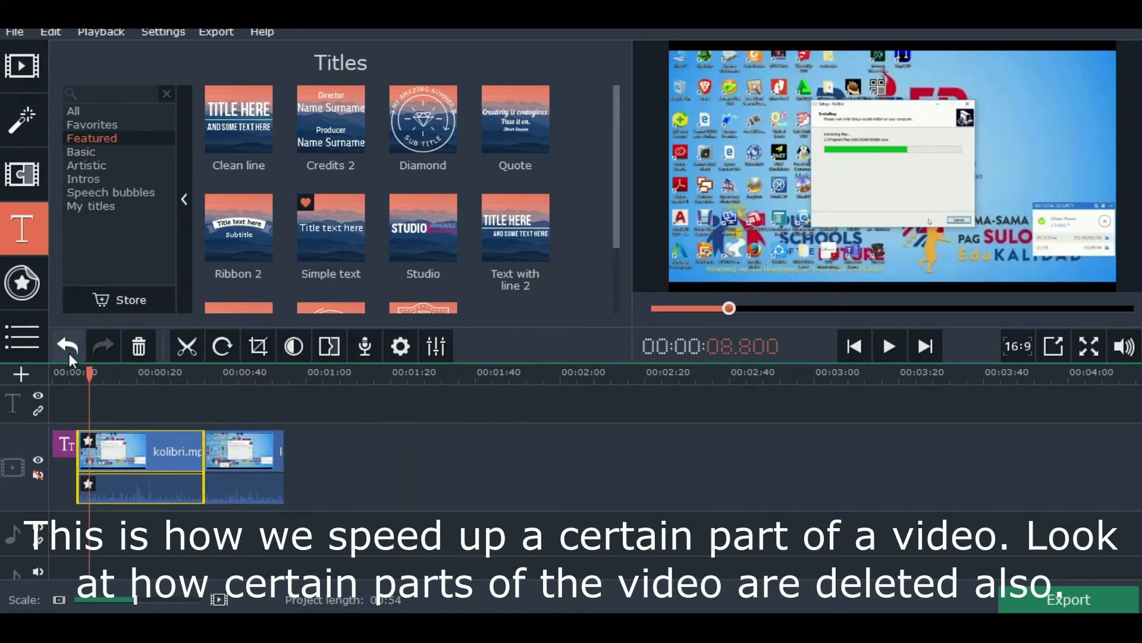
click(69, 348)
Step: Split the first kolibri.mp4 clip at 00:00:14.800 and delete the section before the split
click(119, 458)
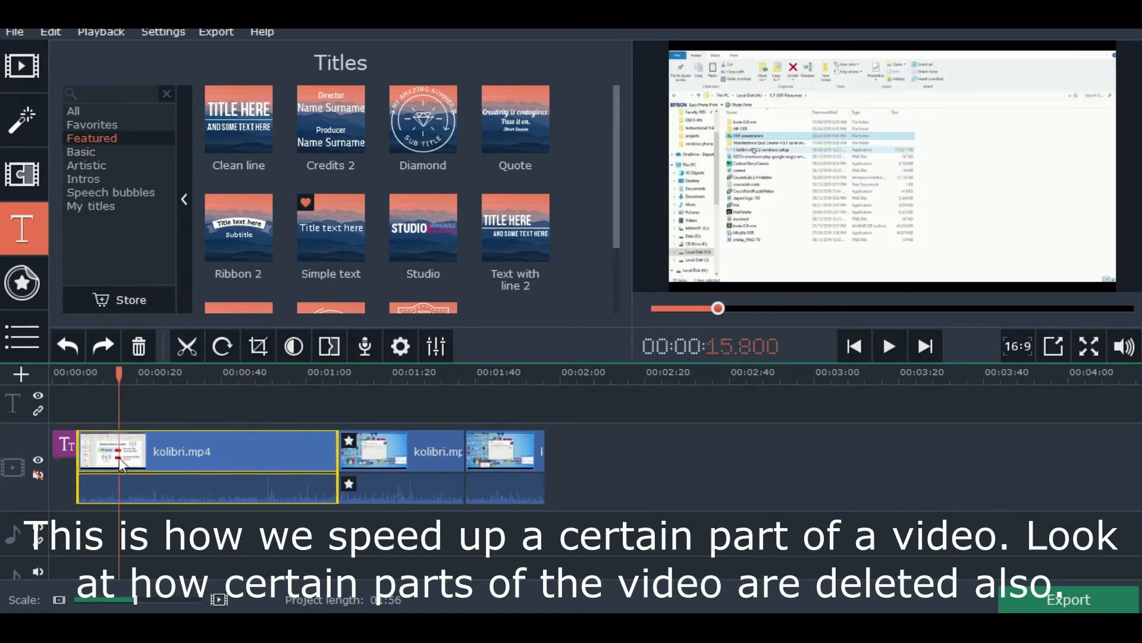
click(117, 458)
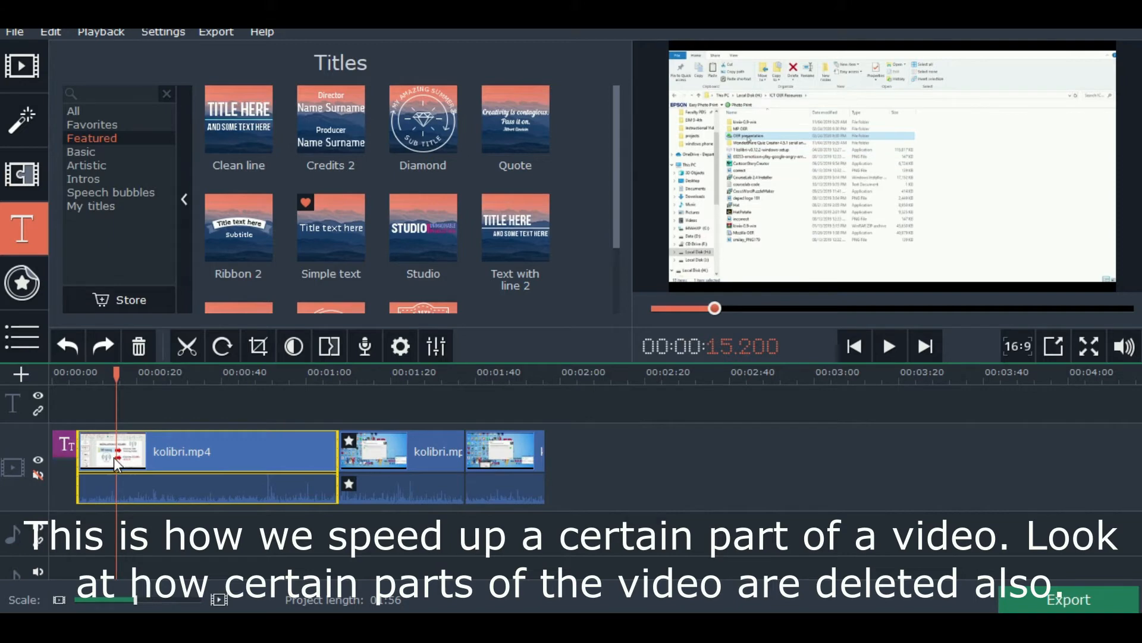
click(113, 459)
click(116, 461)
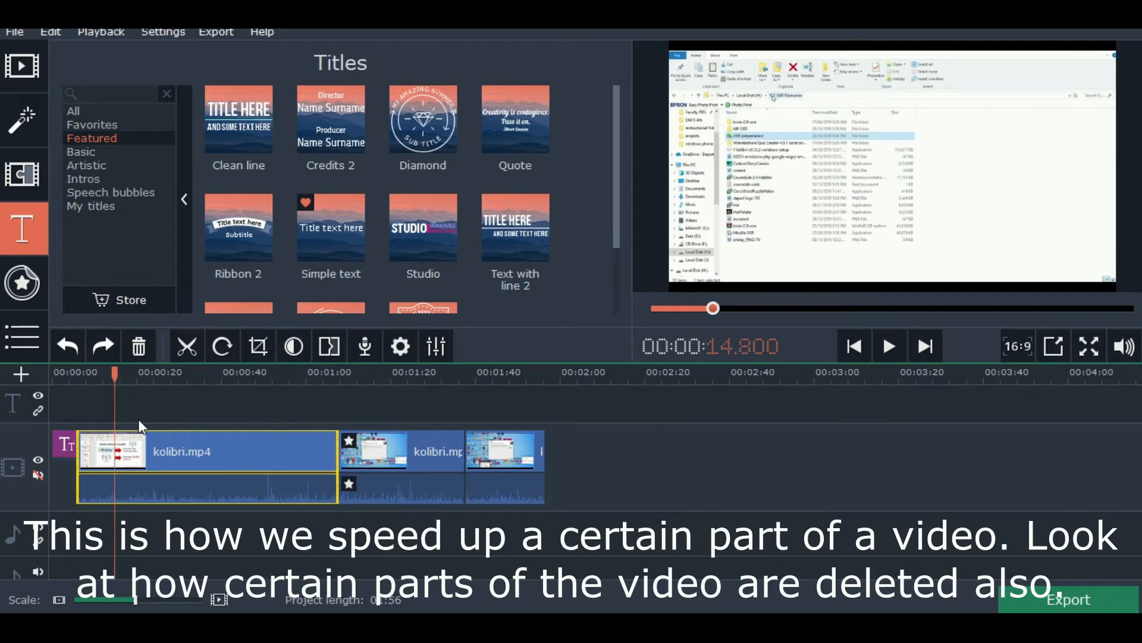
click(185, 356)
click(136, 355)
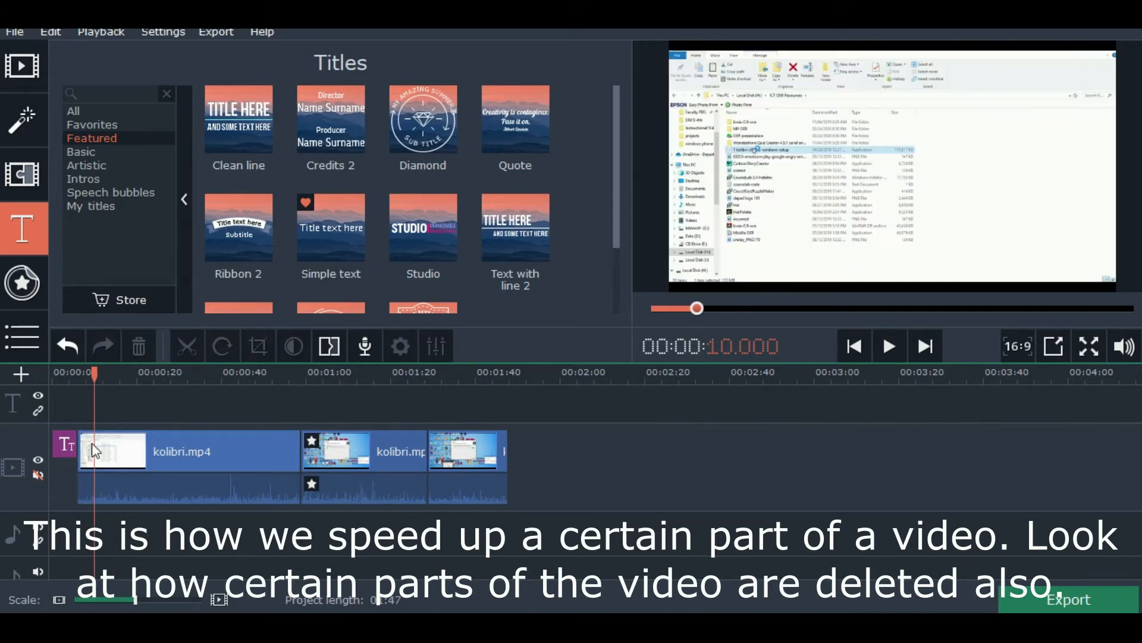
Step: Add a Simple text title above the first kolibri.mp4 clip at 00:00:10.200 and move its text box to the bottom of the frame
click(94, 452)
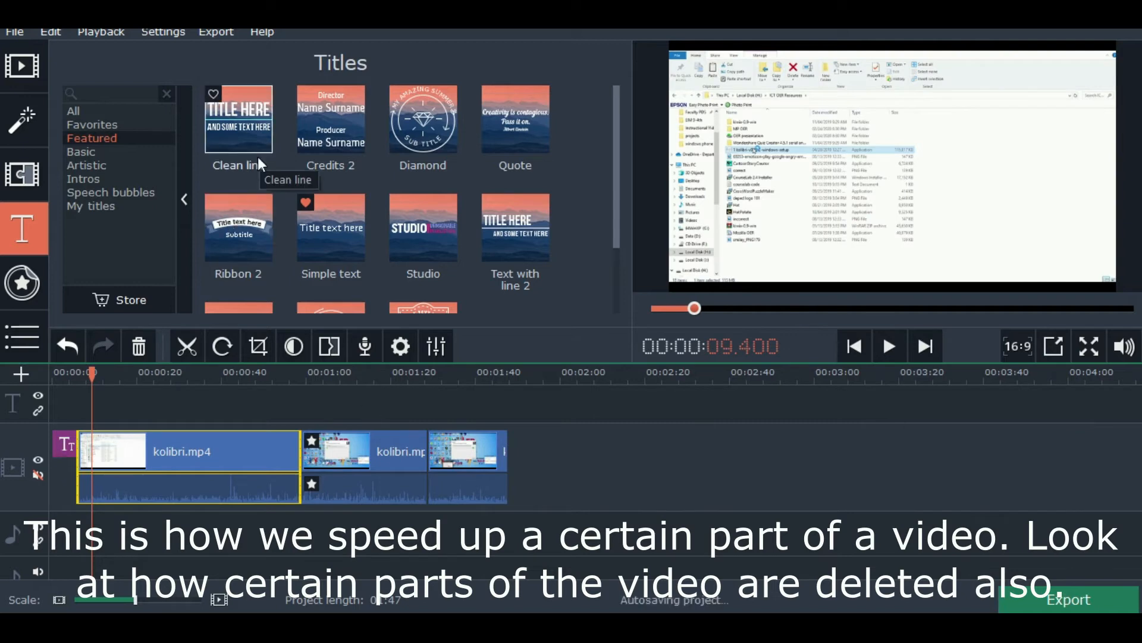
click(323, 238)
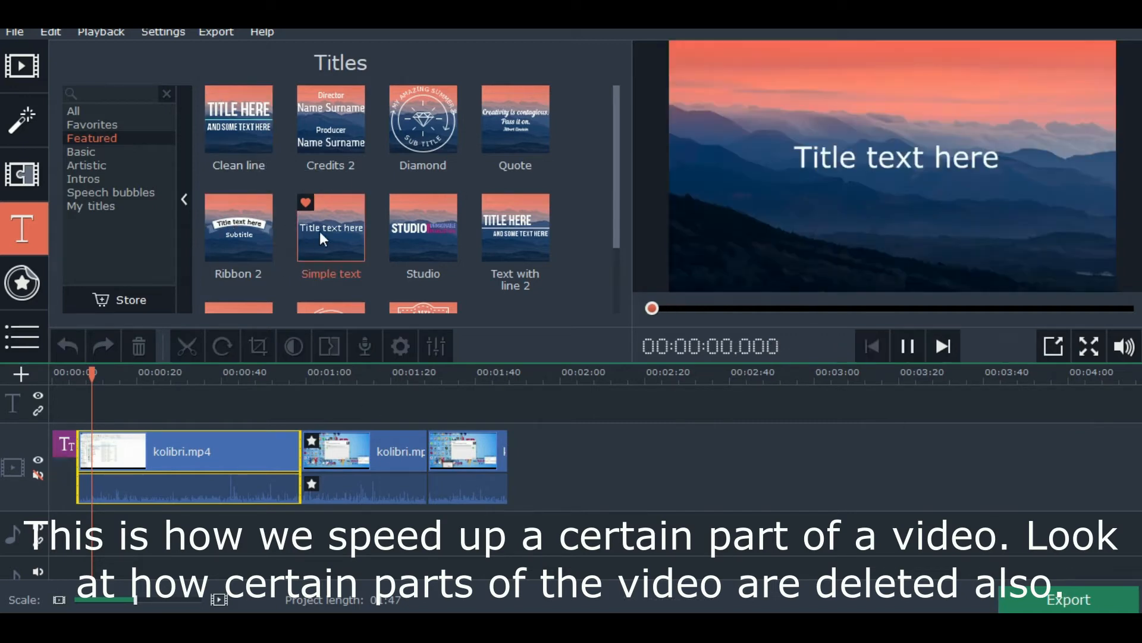
drag(323, 228, 95, 380)
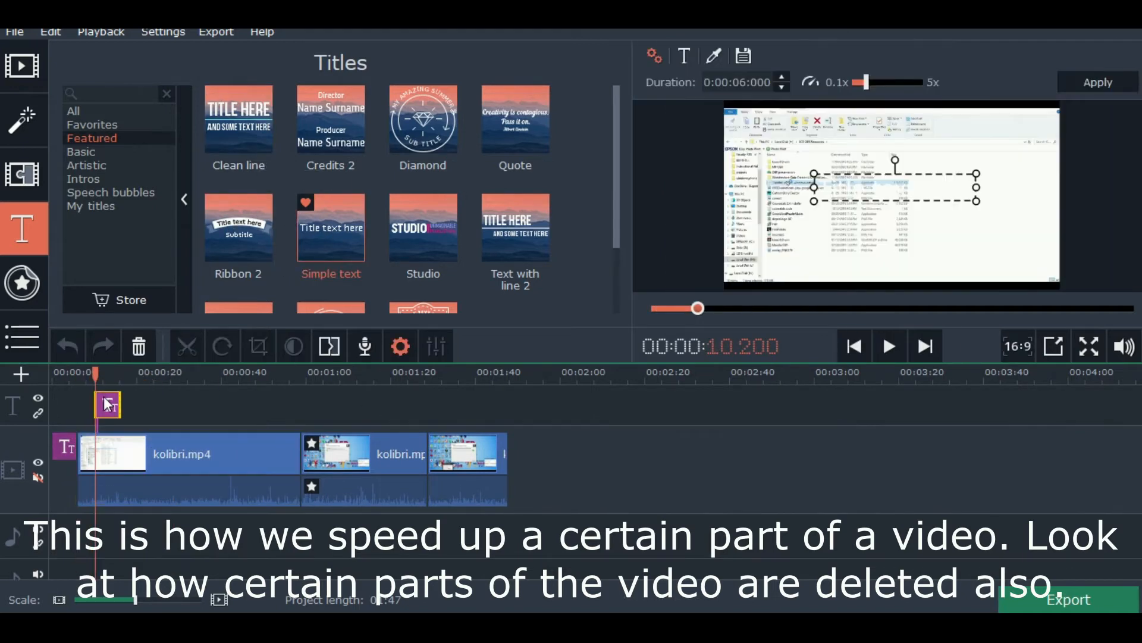
click(875, 176)
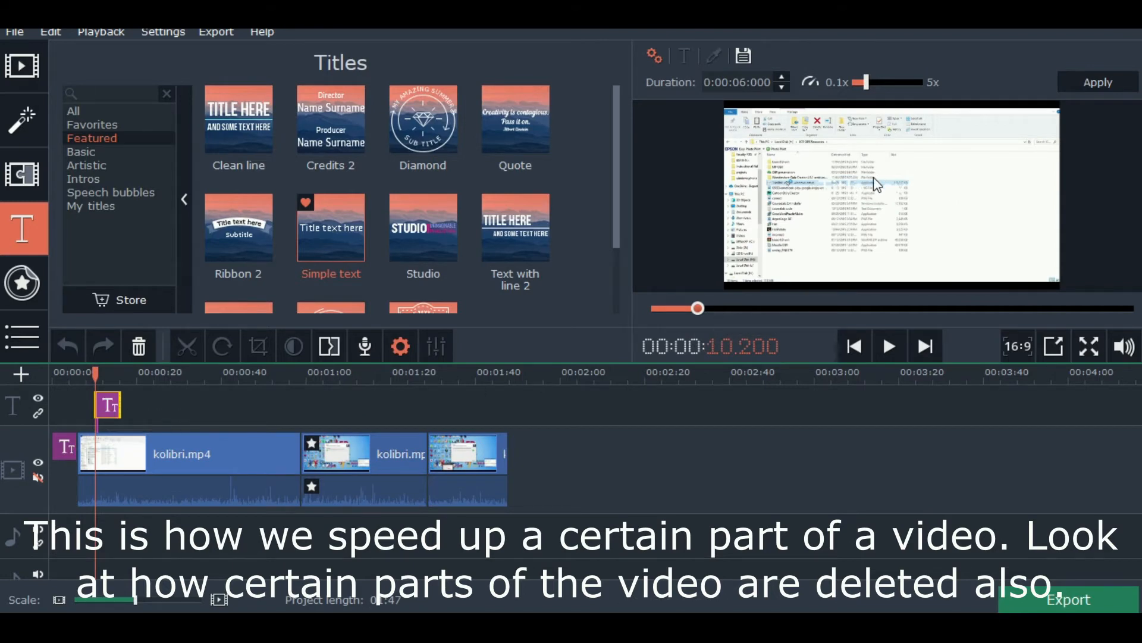
click(119, 407)
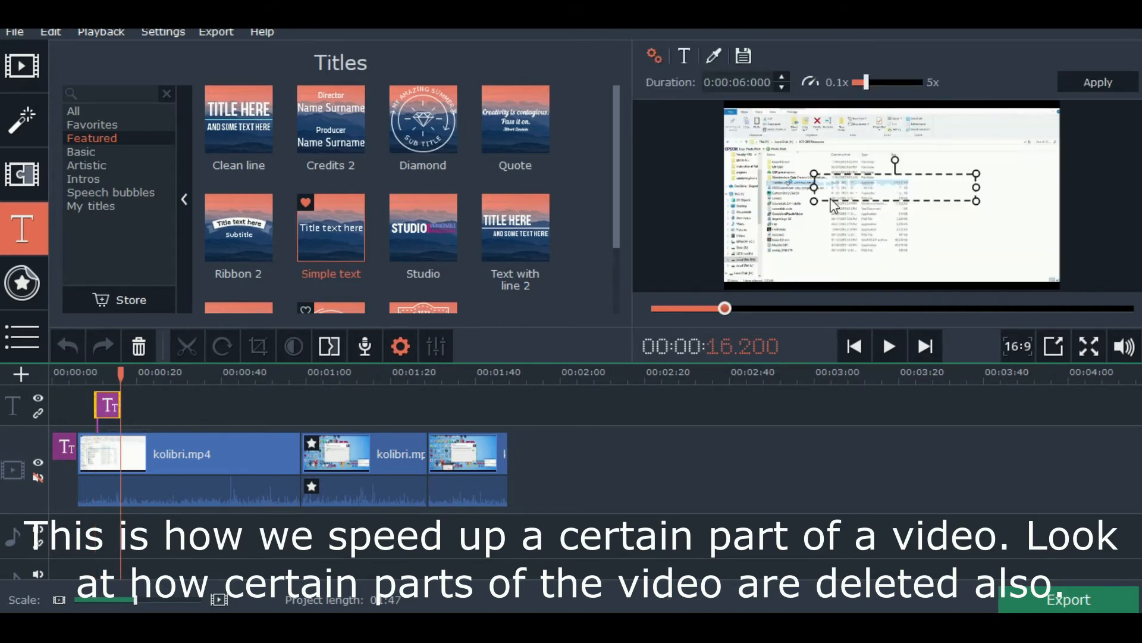
drag(831, 198, 781, 276)
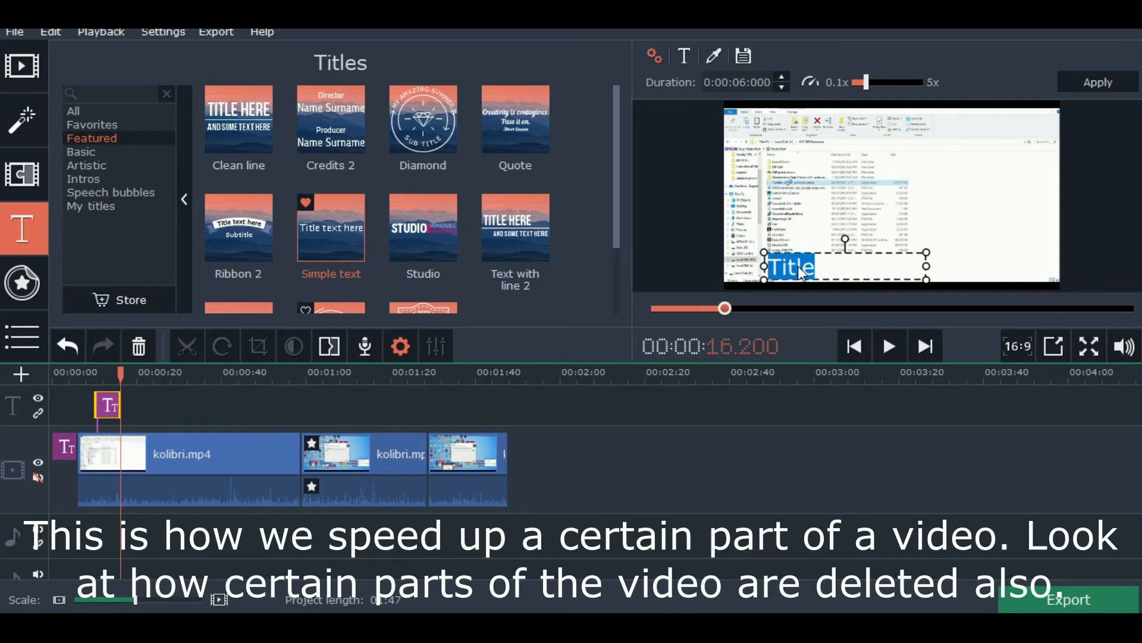
Step: Clear the new title's placeholder text and set its text color to black
key(BackSpace)
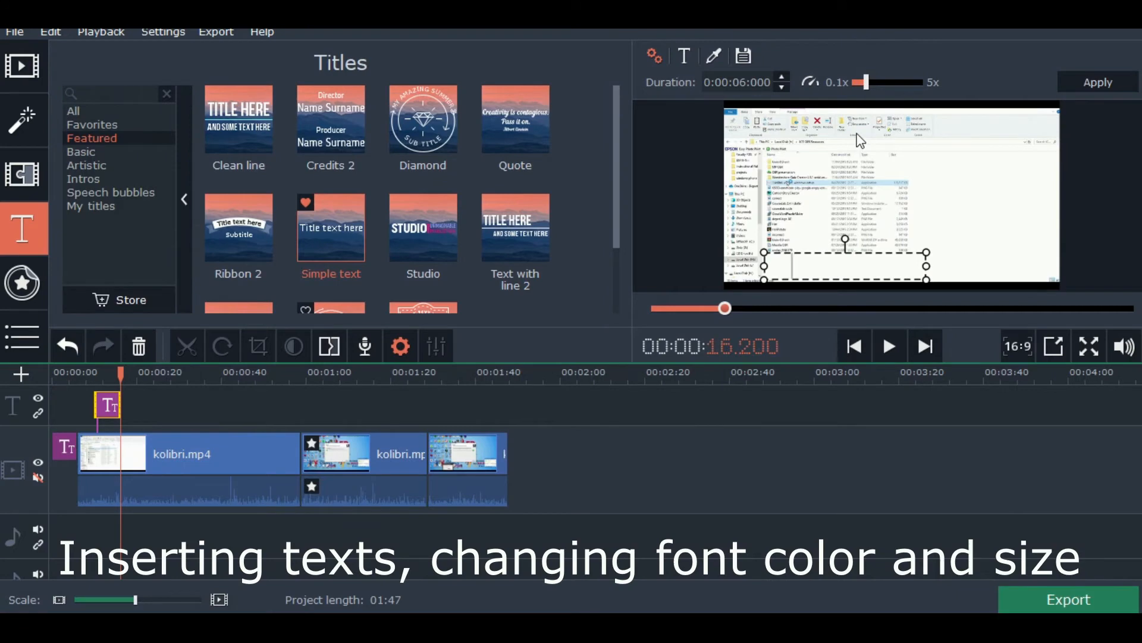
click(711, 55)
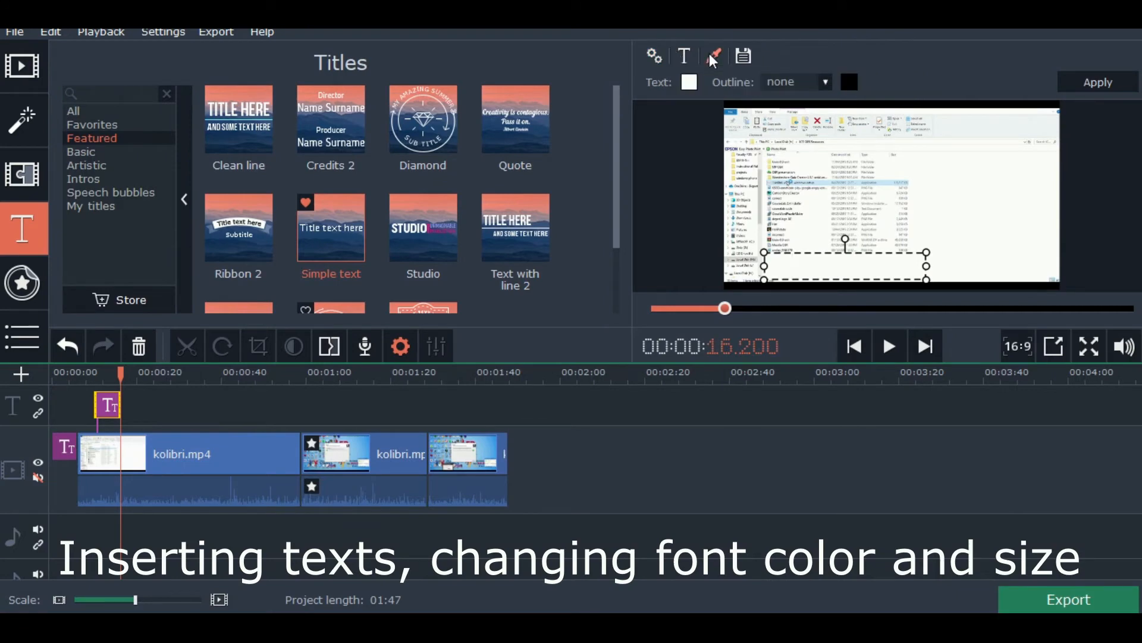
click(689, 84)
click(678, 162)
click(908, 274)
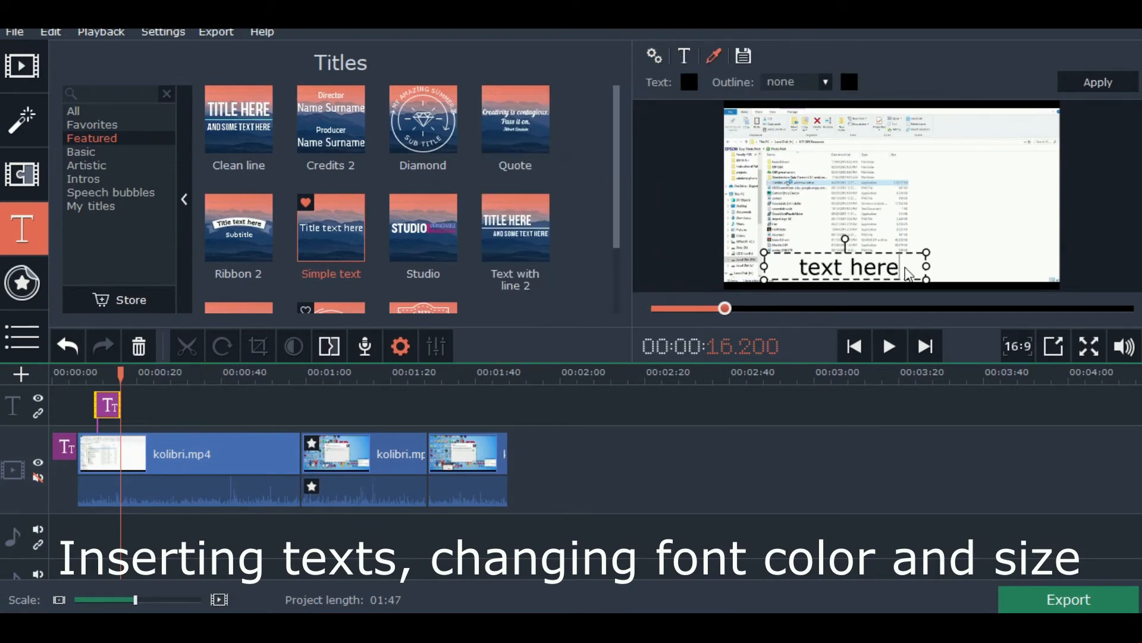
Step: Set the font size of the new title to 20
click(683, 56)
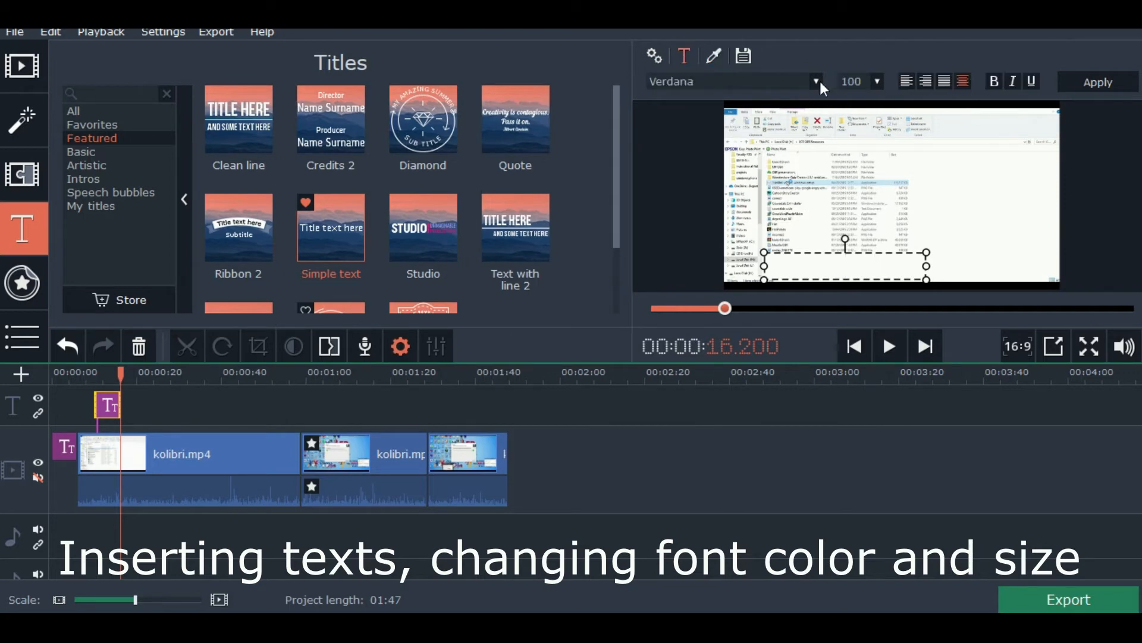
click(875, 80)
click(848, 141)
text(Lo)
key(BackSpace)
key(BackSpace)
click(878, 82)
click(851, 96)
Step: Enter "Locate the installer." as the title text and resize its box to fit on one line at the bottom of the frame
text(Locate the)
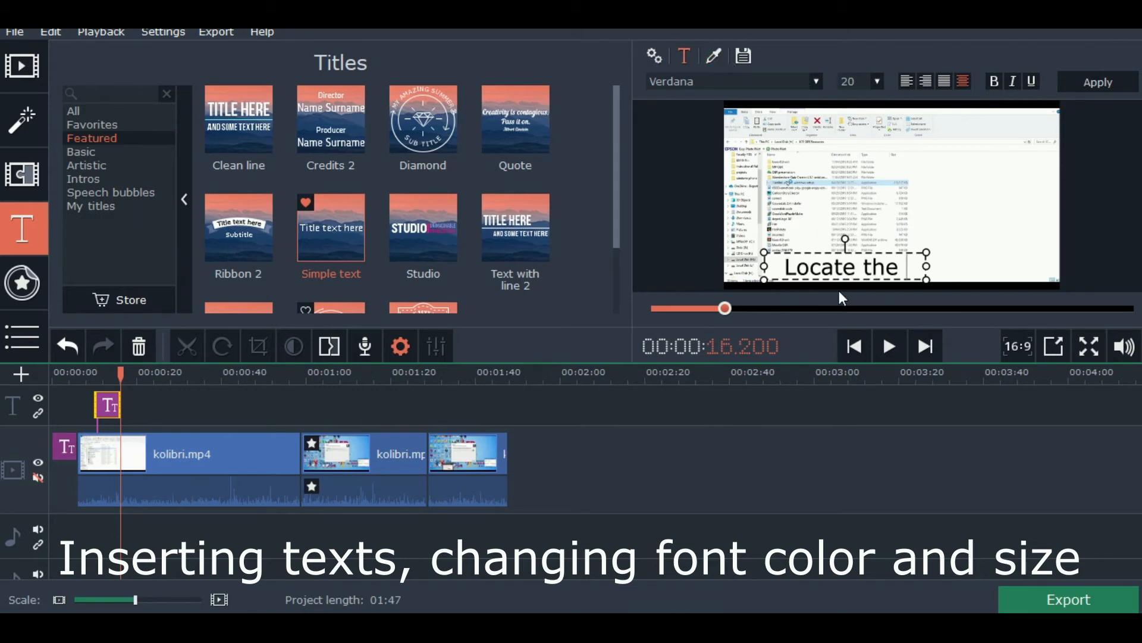
text( installer)
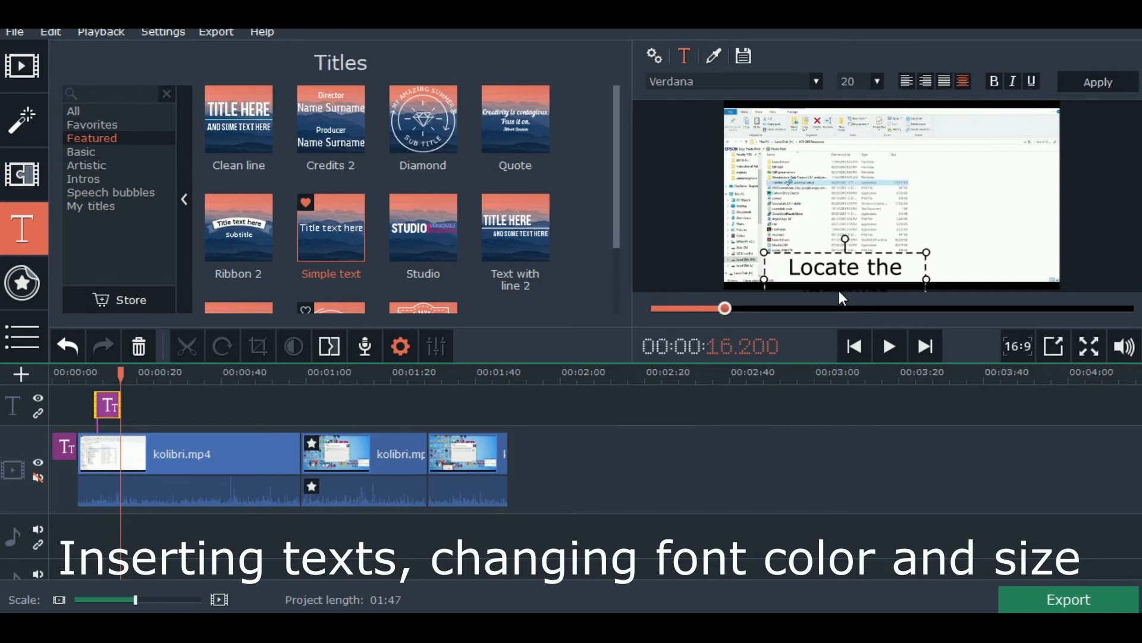
drag(927, 278, 1028, 257)
drag(766, 254, 823, 272)
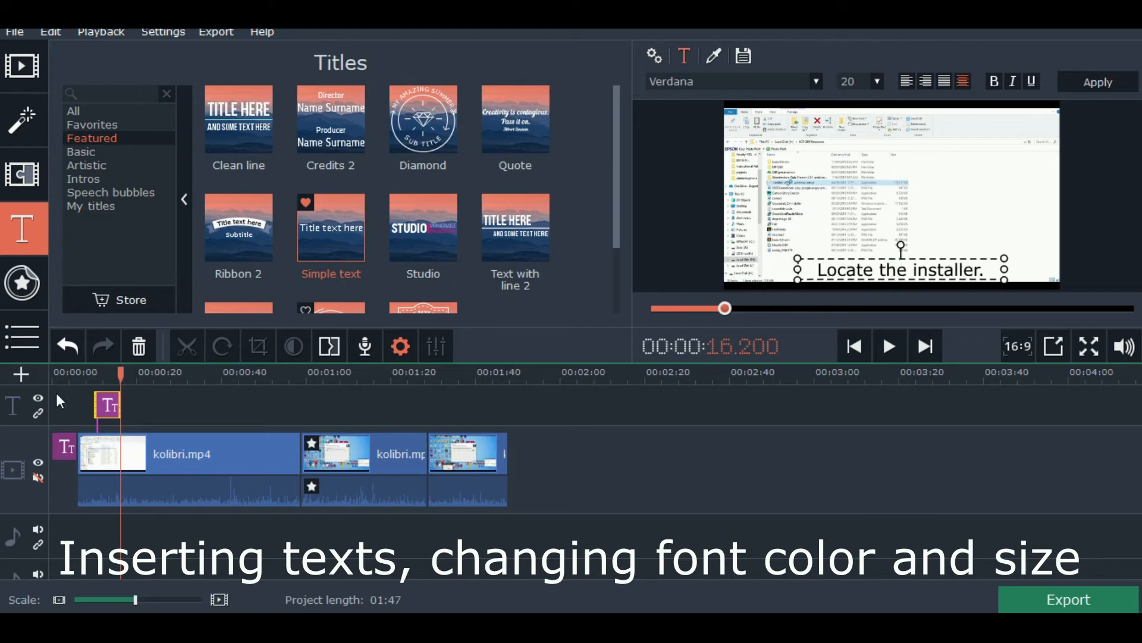
Step: Preview the video from the start of the "Locate the installer." title until the setup language dialog
click(98, 405)
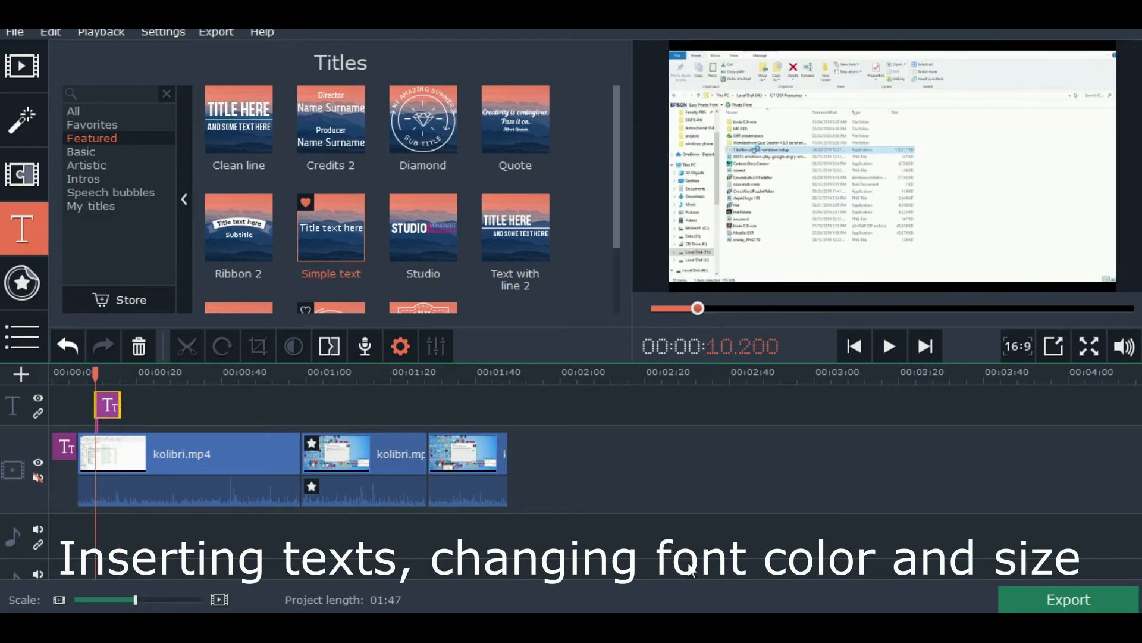
click(890, 346)
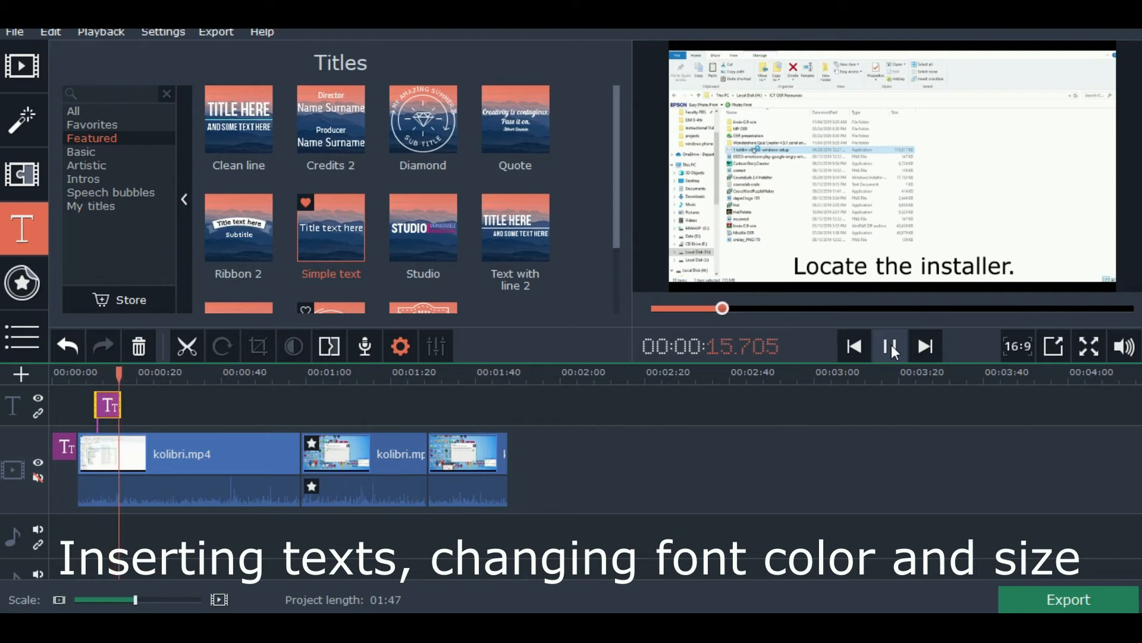
click(891, 351)
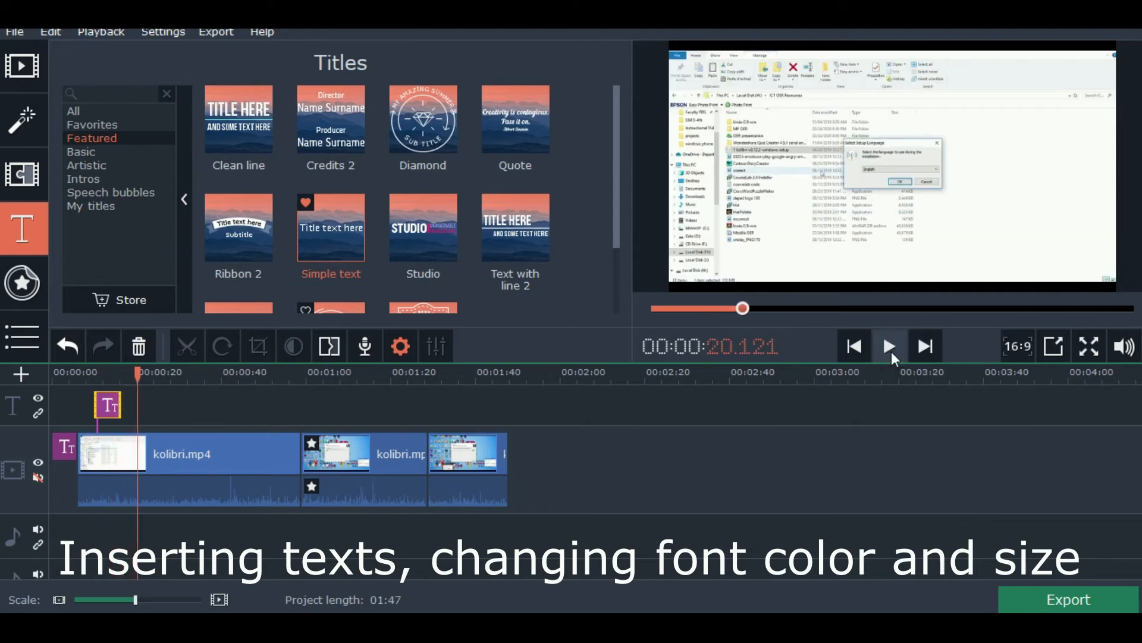
Step: Add another Simple text title at about 00:00:19, move its text box lower in the frame and clear the placeholder text
click(321, 216)
drag(322, 216, 132, 381)
click(141, 407)
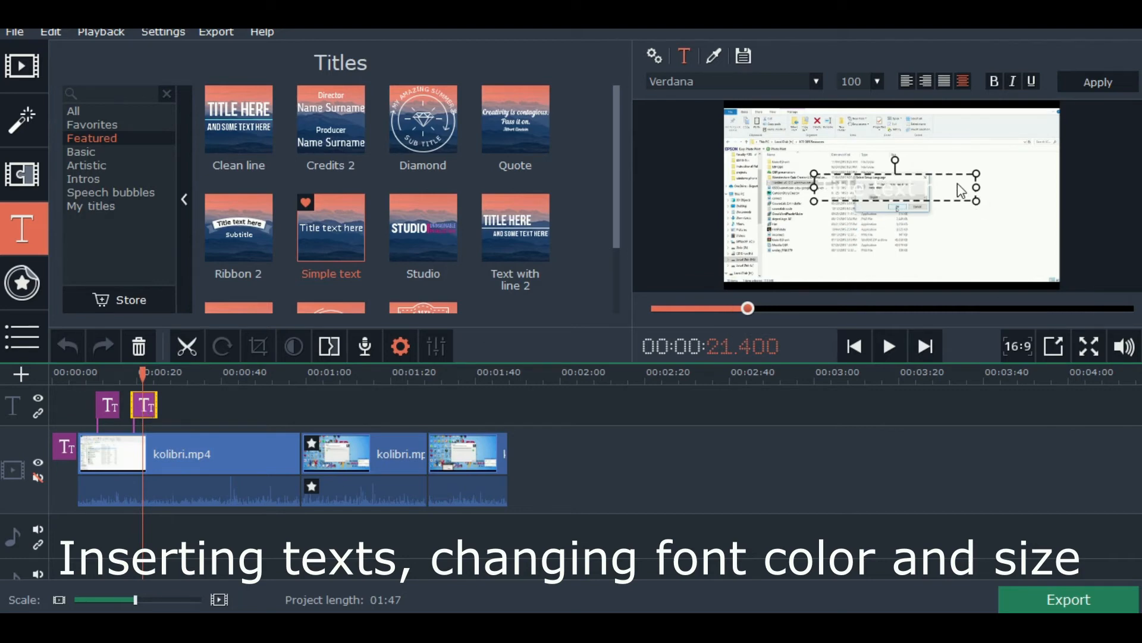
drag(879, 193, 866, 257)
key(BackSpace)
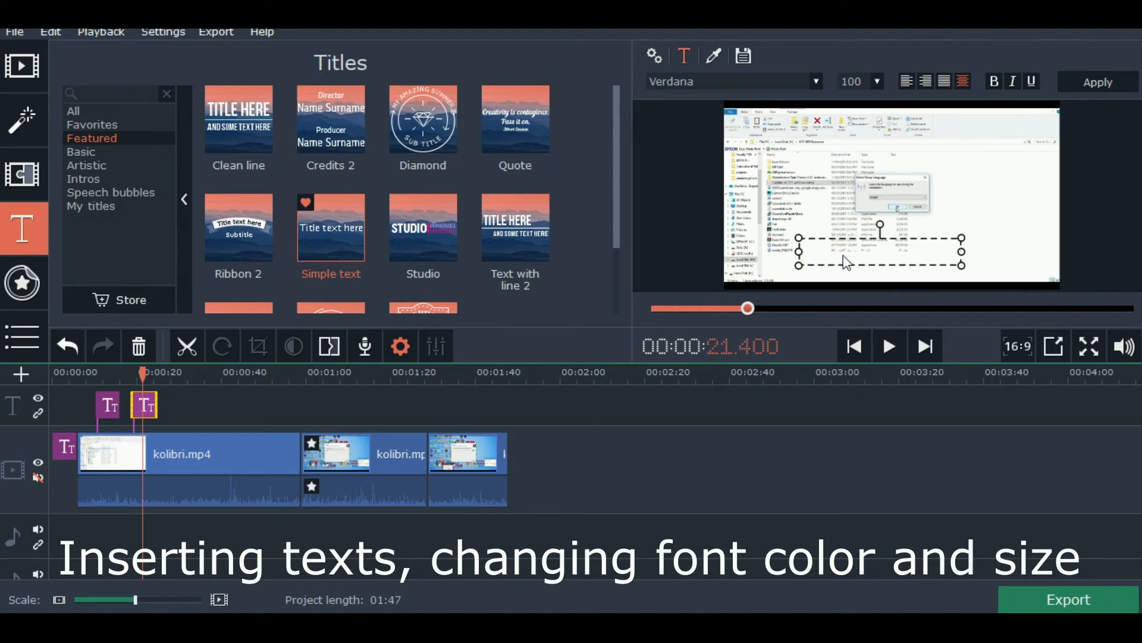
Step: Set the second caption's text color to black and enter "Run the installer." as its text
click(714, 56)
click(690, 82)
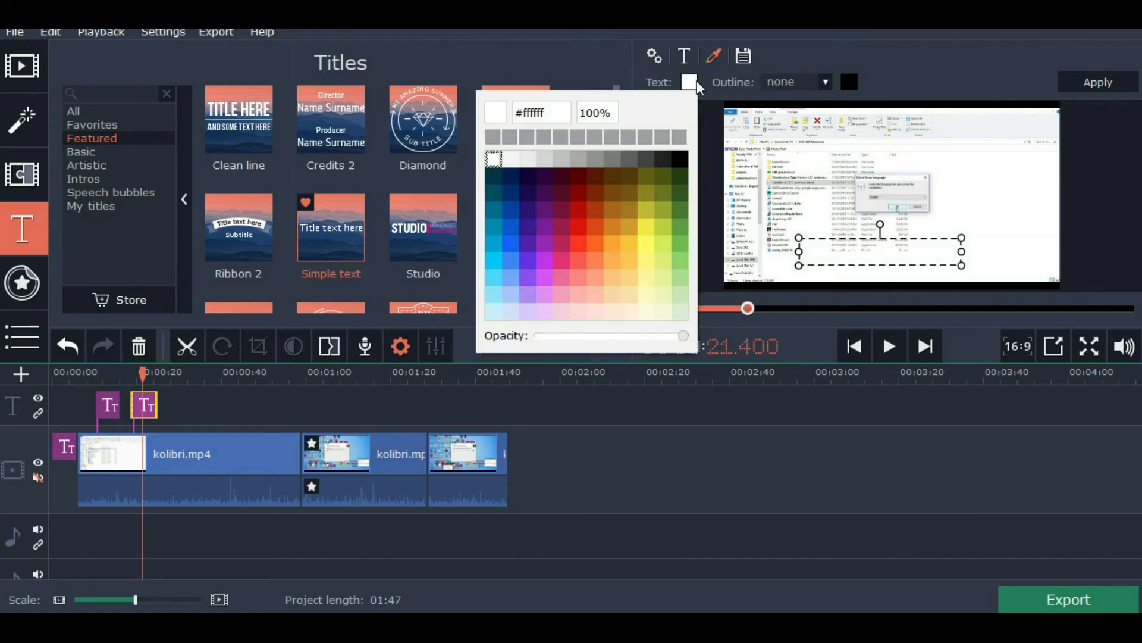
click(683, 160)
click(931, 257)
text(tex)
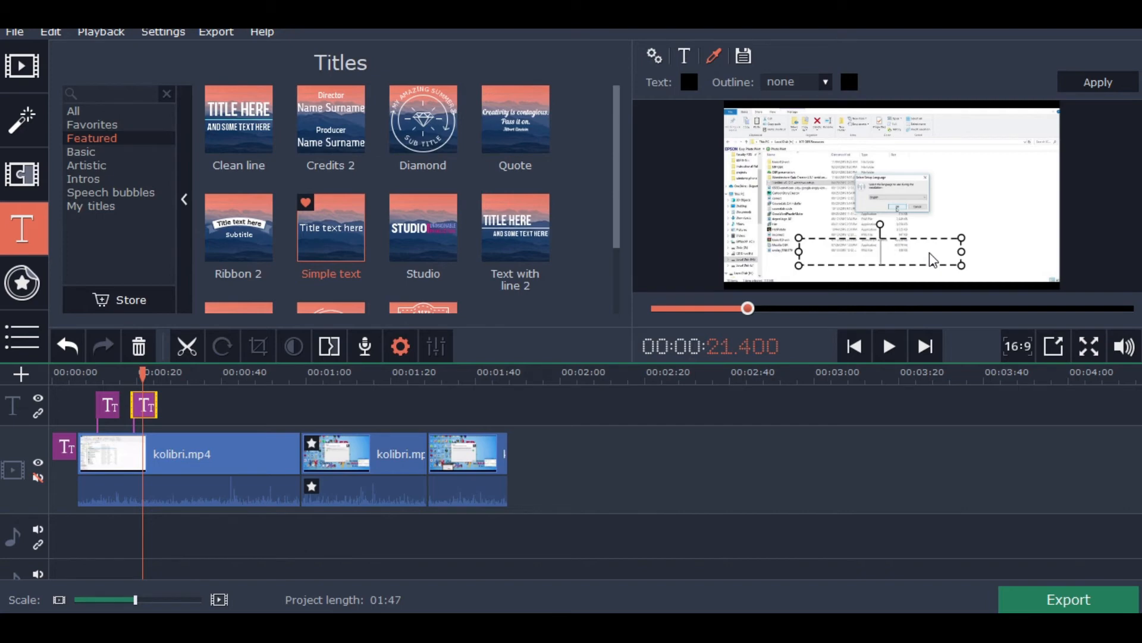
text(un the installer)
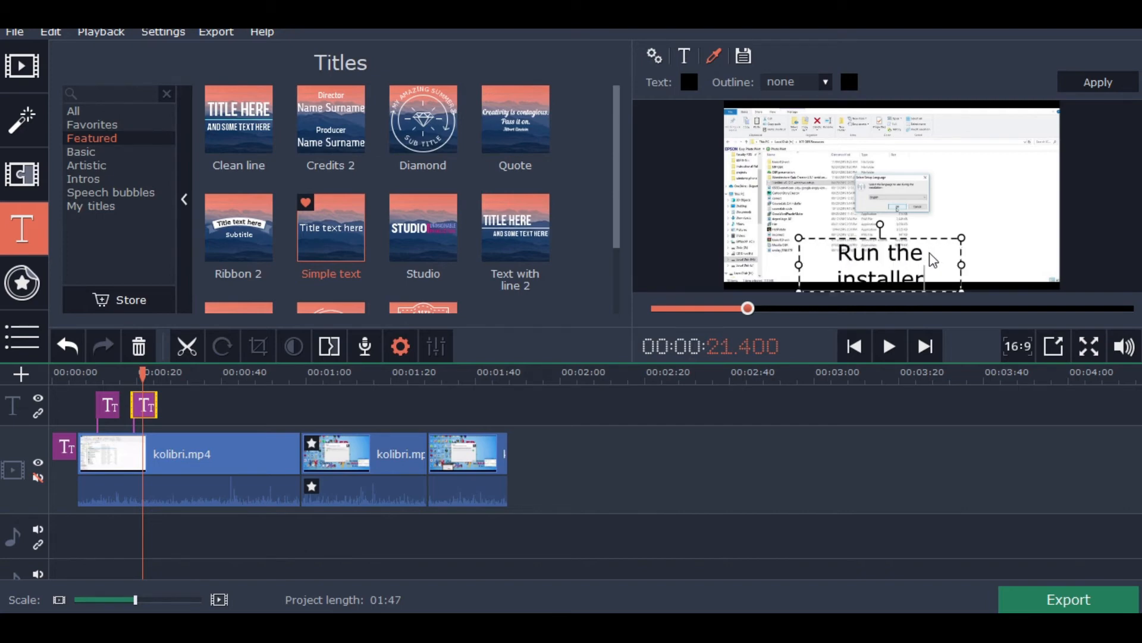
Step: Resize the "Run the installer." text box to fit on one line and place it at the bottom of the frame
drag(961, 266, 1005, 255)
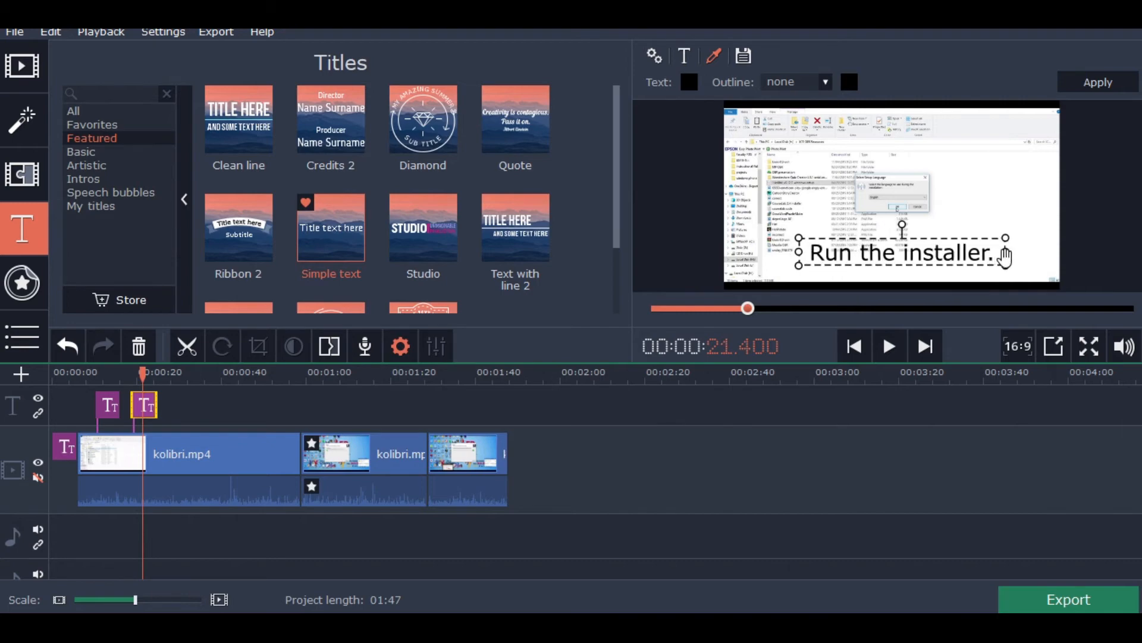
drag(799, 254, 851, 279)
drag(801, 244, 818, 257)
click(841, 248)
click(831, 254)
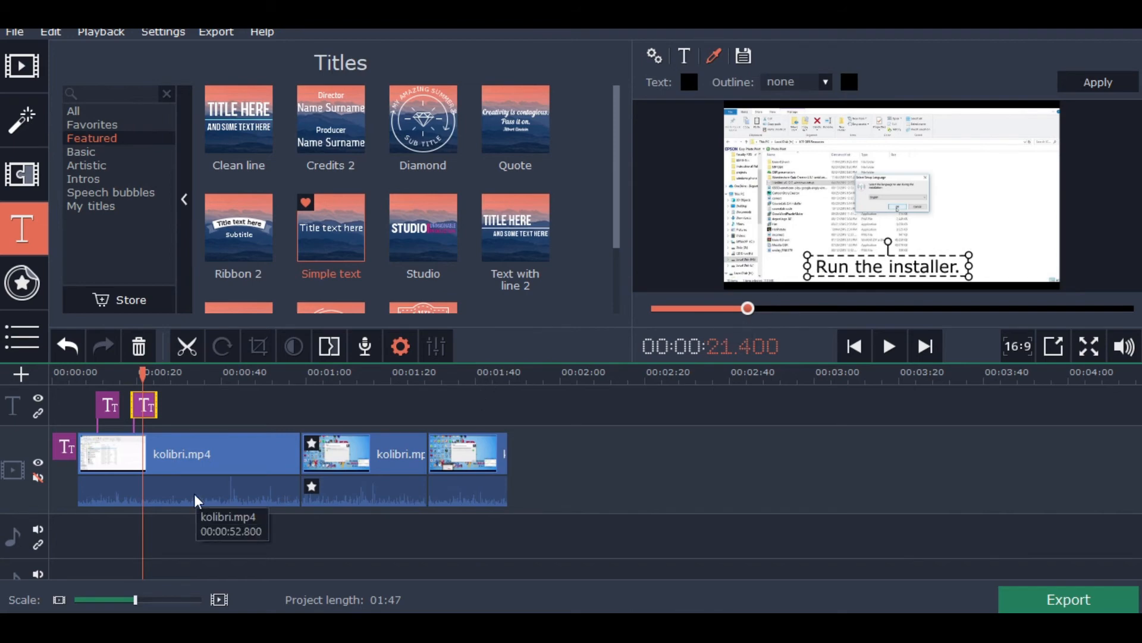
Step: Preview the video from the second caption onward and check frames in the middle and last kolibri.mp4 clips
click(886, 348)
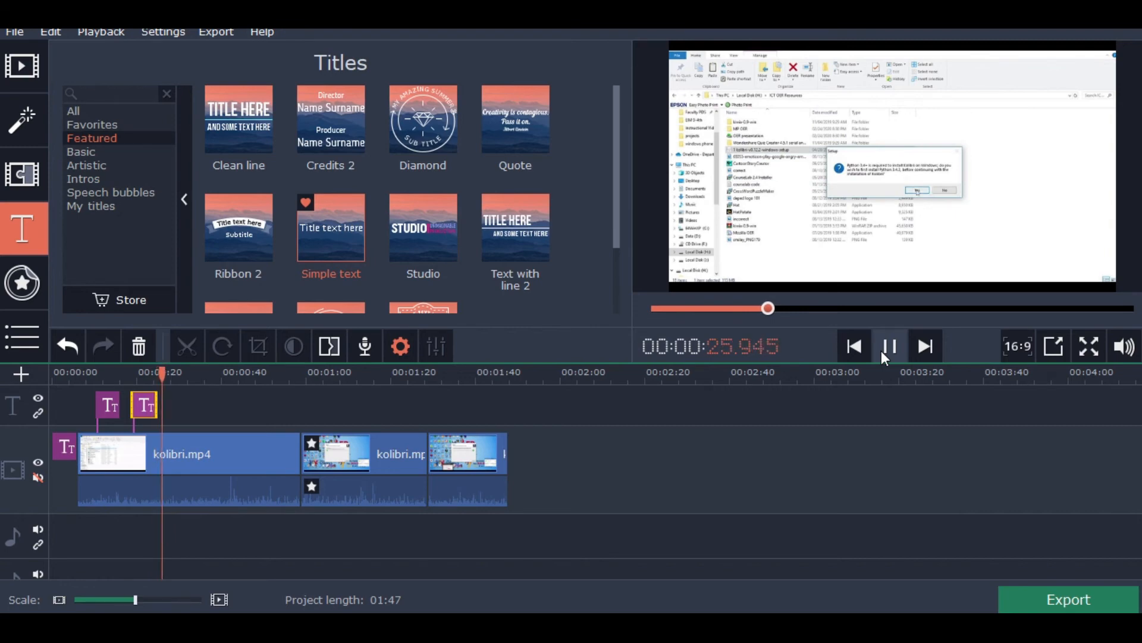
click(887, 348)
click(385, 462)
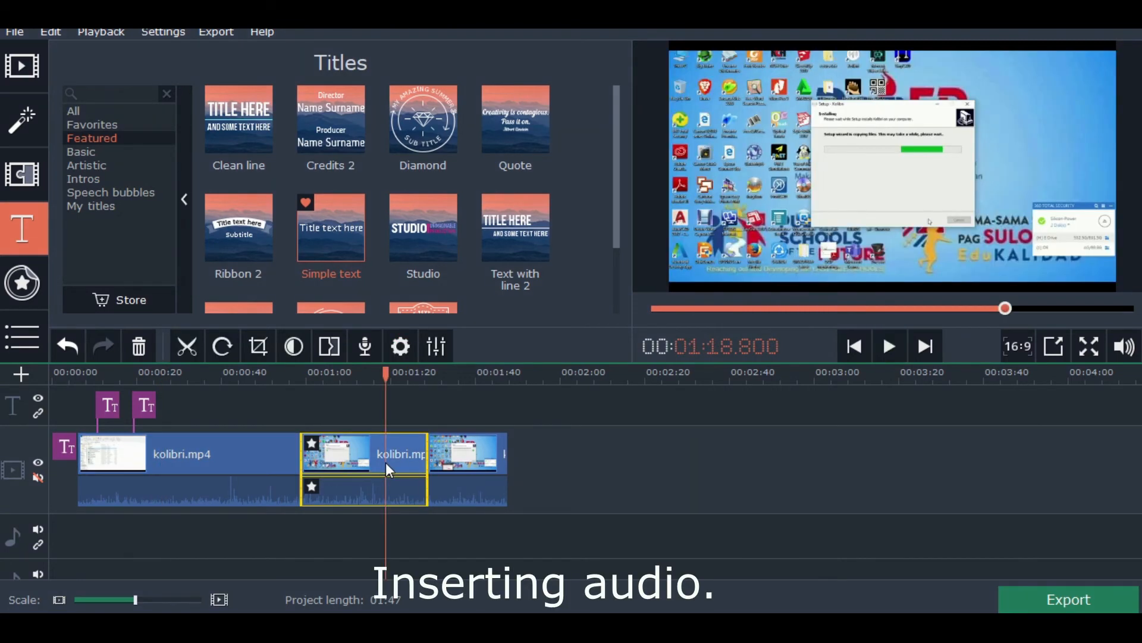
click(468, 472)
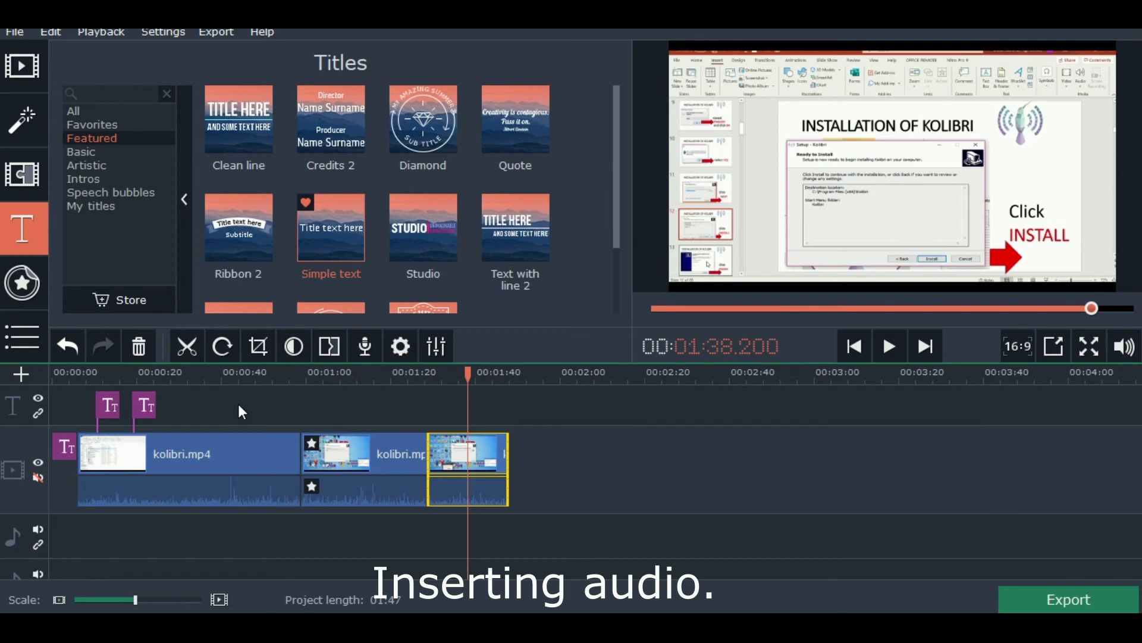
Step: Start adding media files to the project and browse to the videos folder on the Data (D:) drive
click(19, 73)
click(252, 153)
click(74, 224)
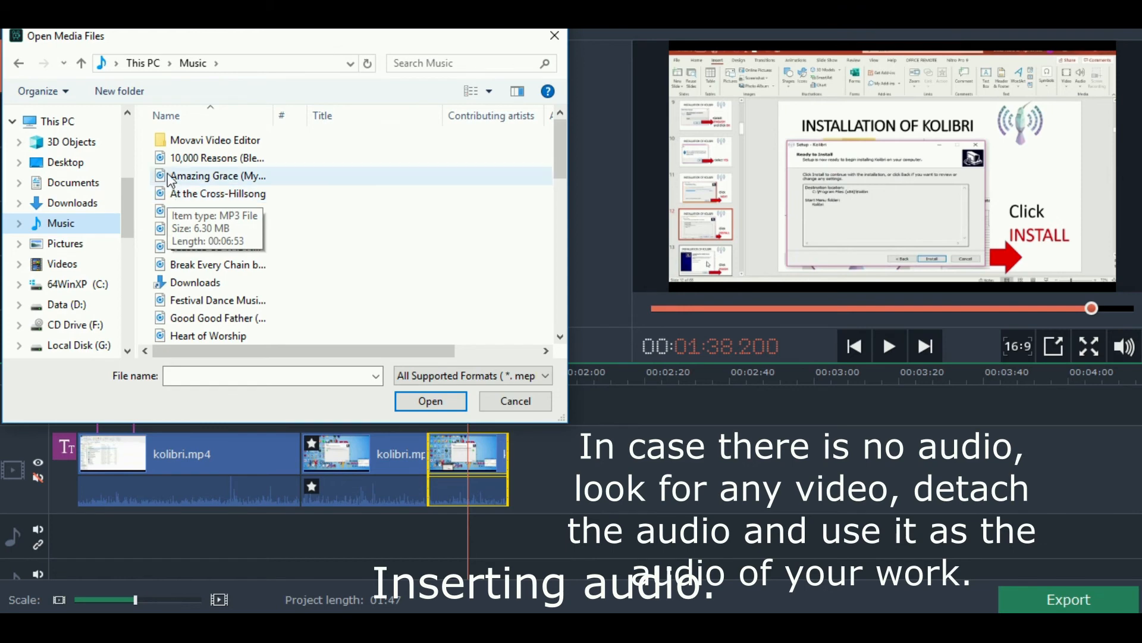
click(66, 266)
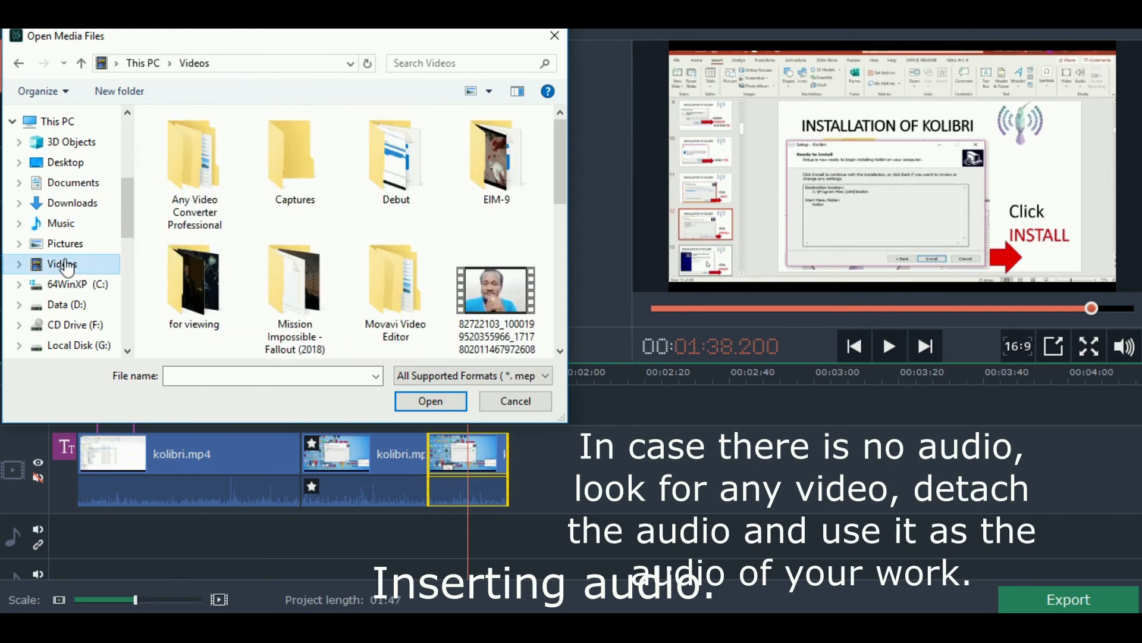
mouse_move(551, 192)
mouse_down()
mouse_move(548, 259)
mouse_move(543, 178)
mouse_up()
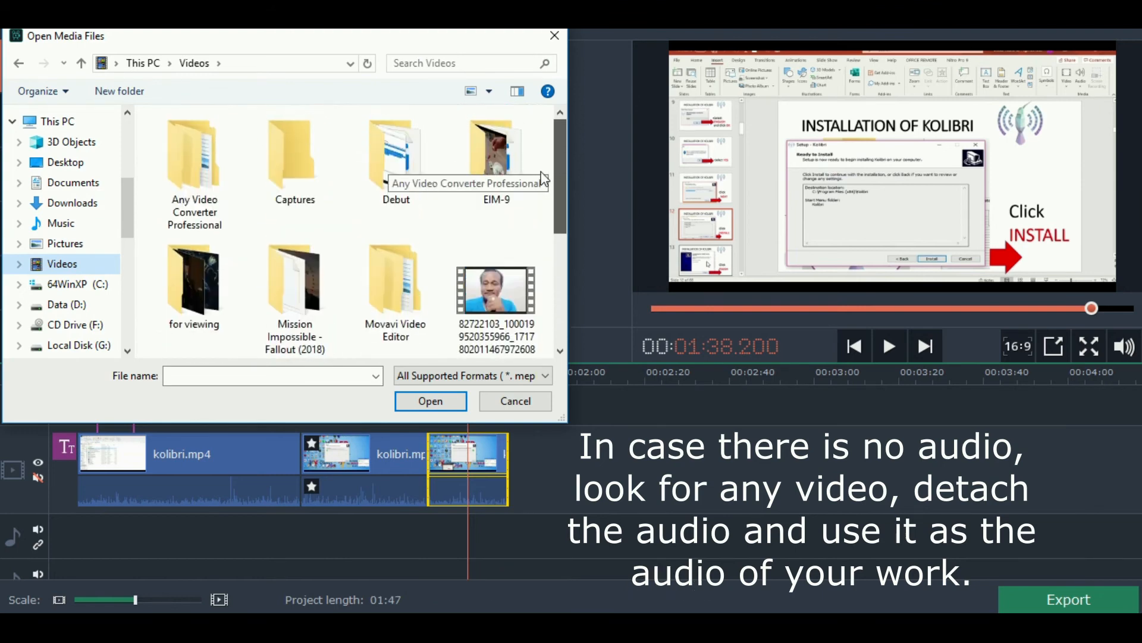
scroll(544, 177, down, 3)
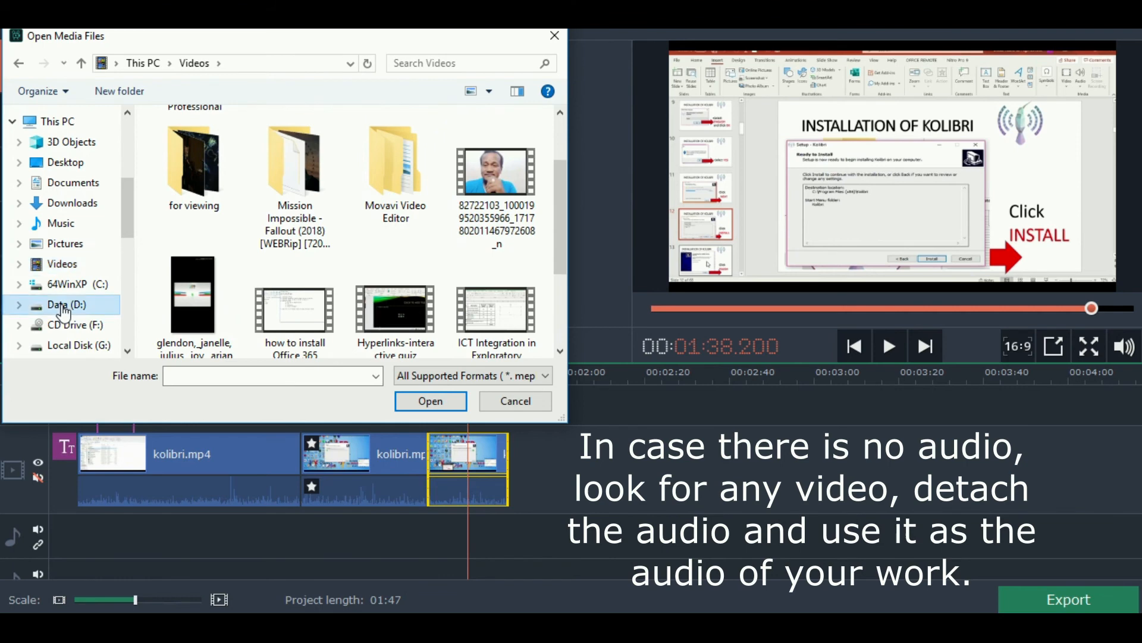
click(43, 304)
scroll(180, 300, down, 5)
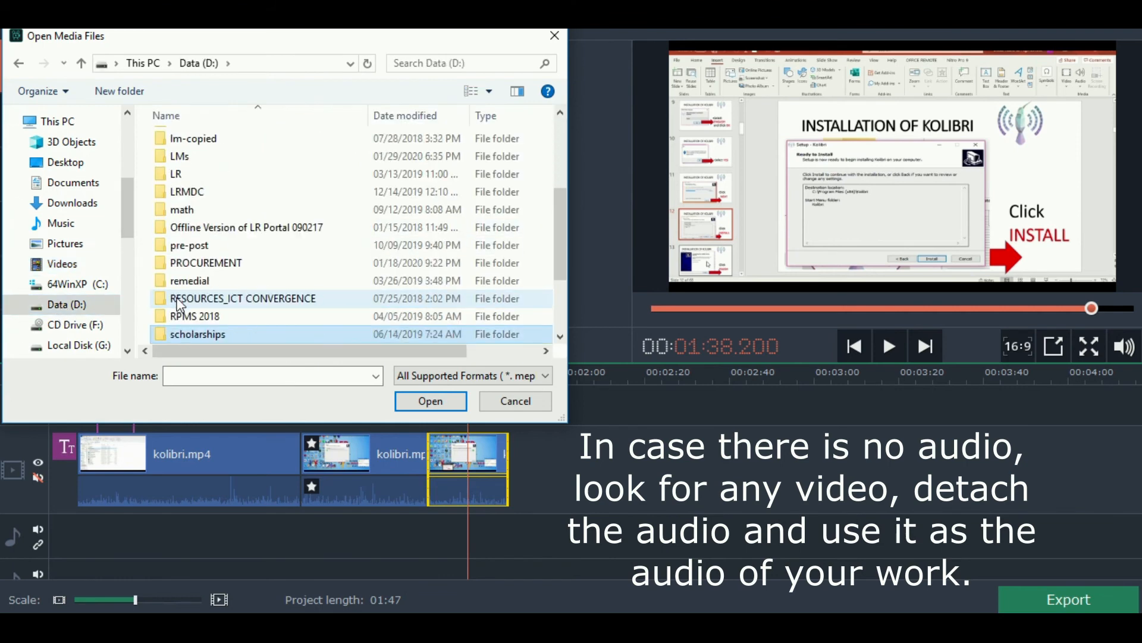
double_click(184, 316)
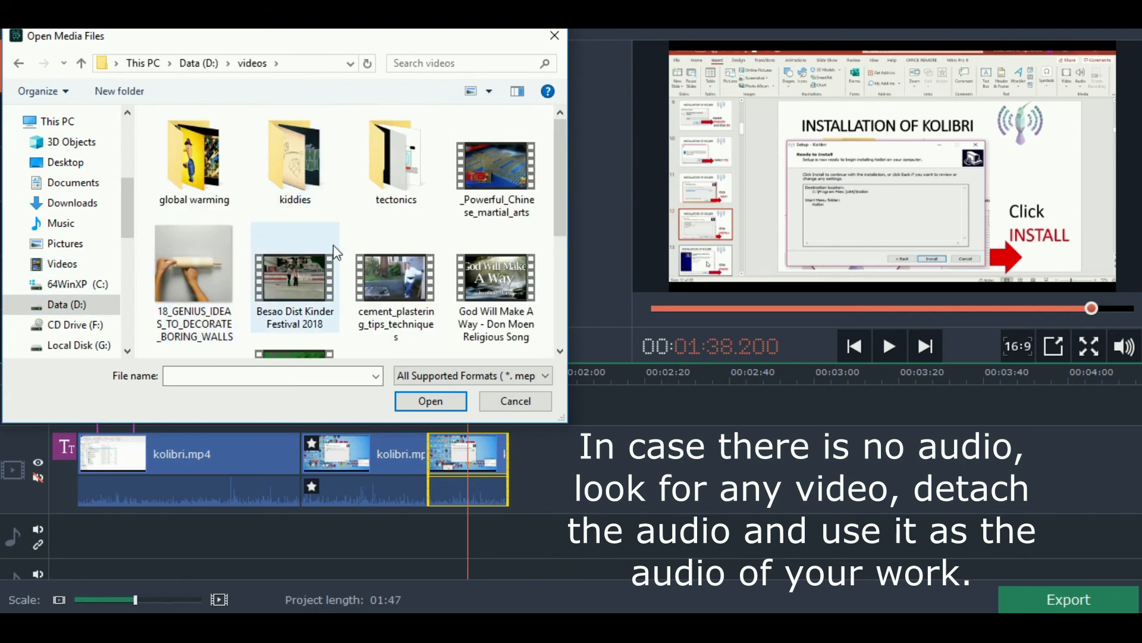
Step: Import the 18_GENIUS_IDEAS_TO_DECORATE_BORING_WALLS video from the videos folder into the project
click(285, 290)
click(199, 238)
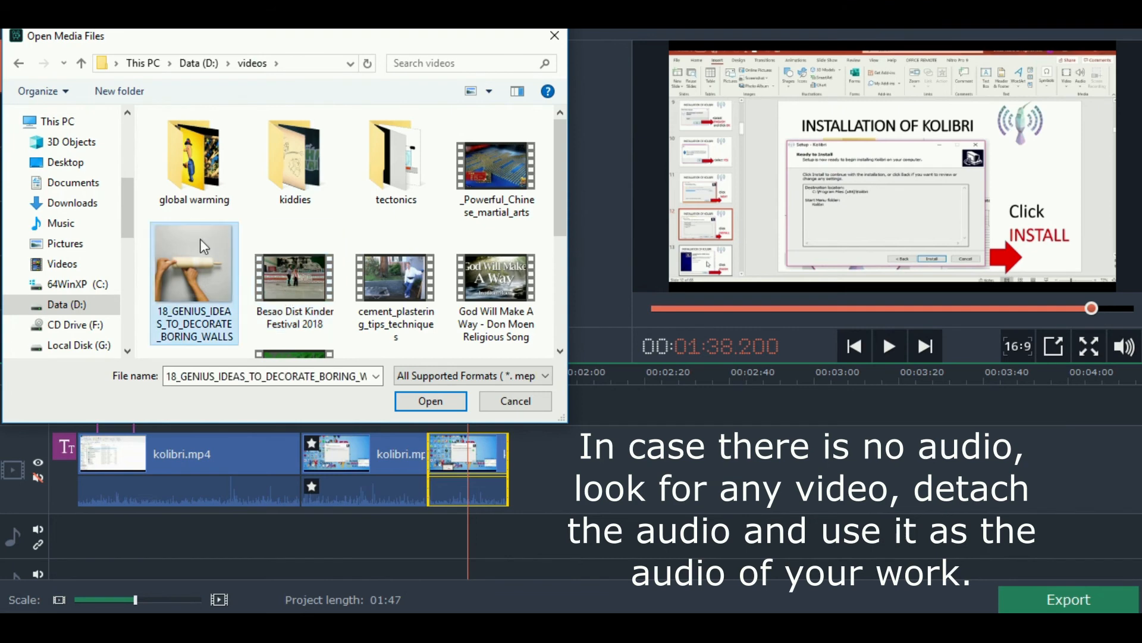
key(Down)
key(Up)
key(Up)
key(Down)
click(418, 408)
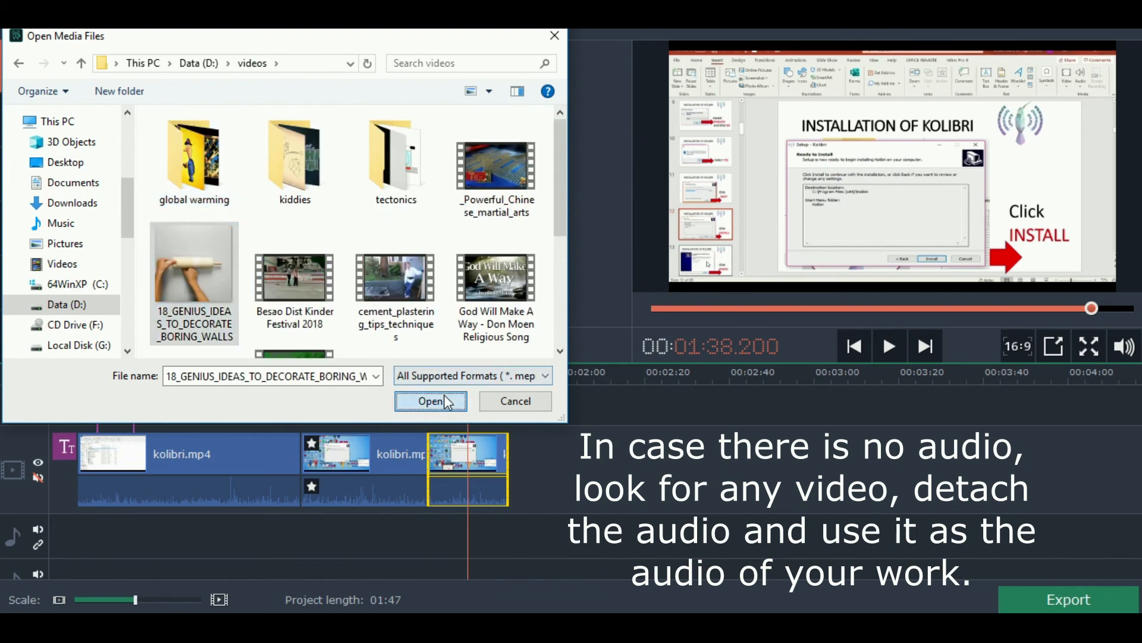
Step: Detach the audio from the imported 18_GENIUS_IDEAS video and move it to the start of the audio track
click(571, 476)
click(555, 478)
right_click(555, 479)
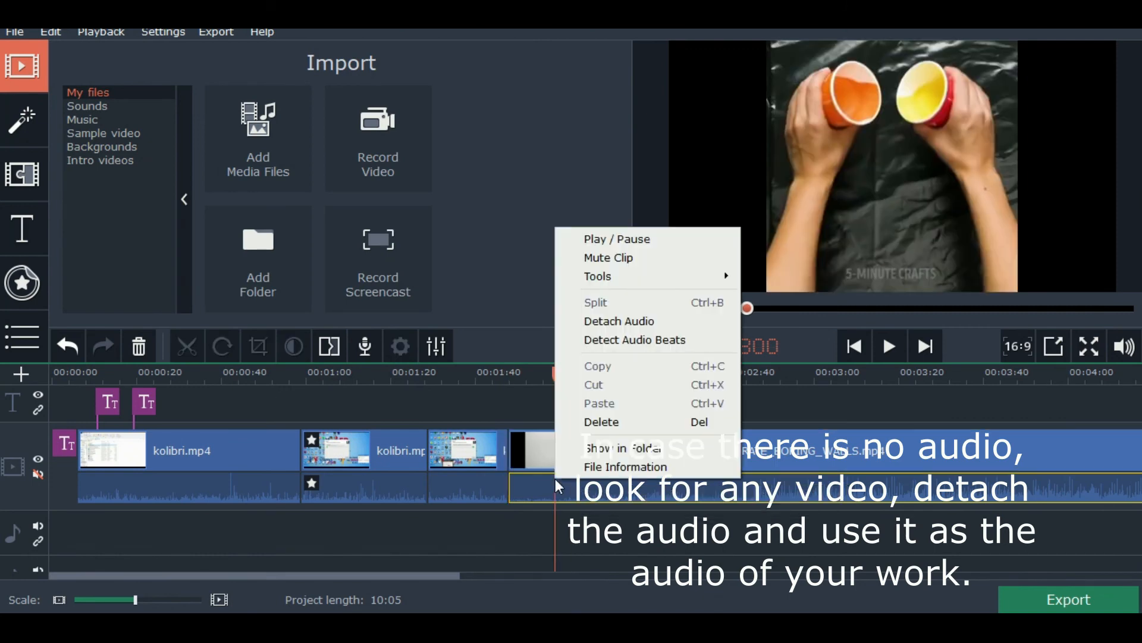
click(608, 327)
drag(531, 528, 71, 527)
Step: Delete the 18_GENIUS_IDEAS video clip from the video track, keeping its detached audio
click(539, 453)
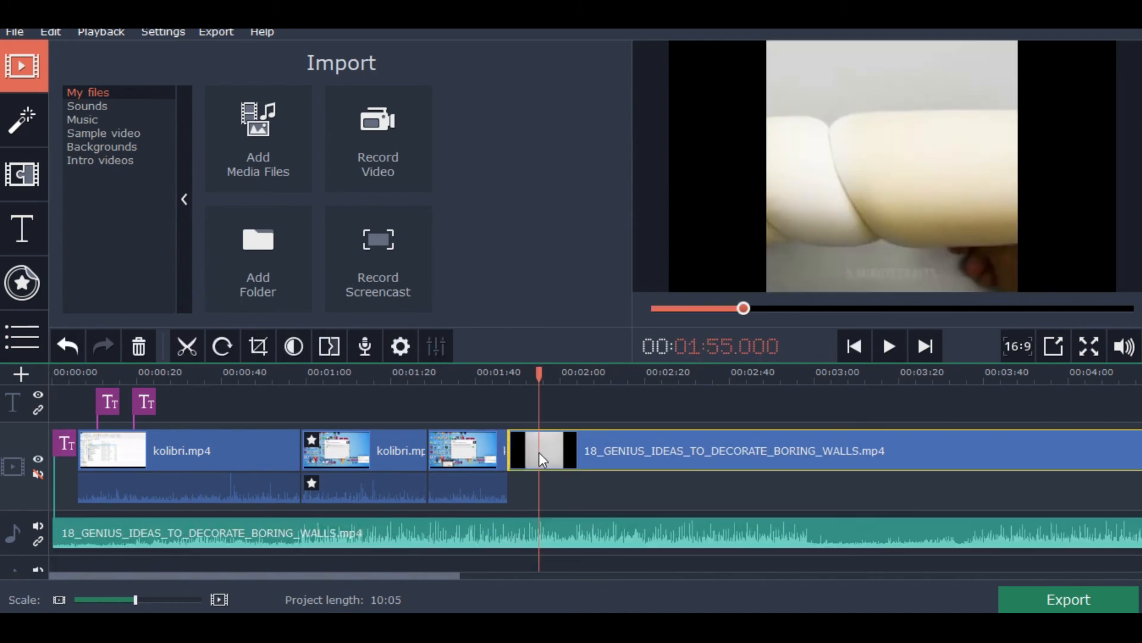
right_click(539, 452)
click(566, 395)
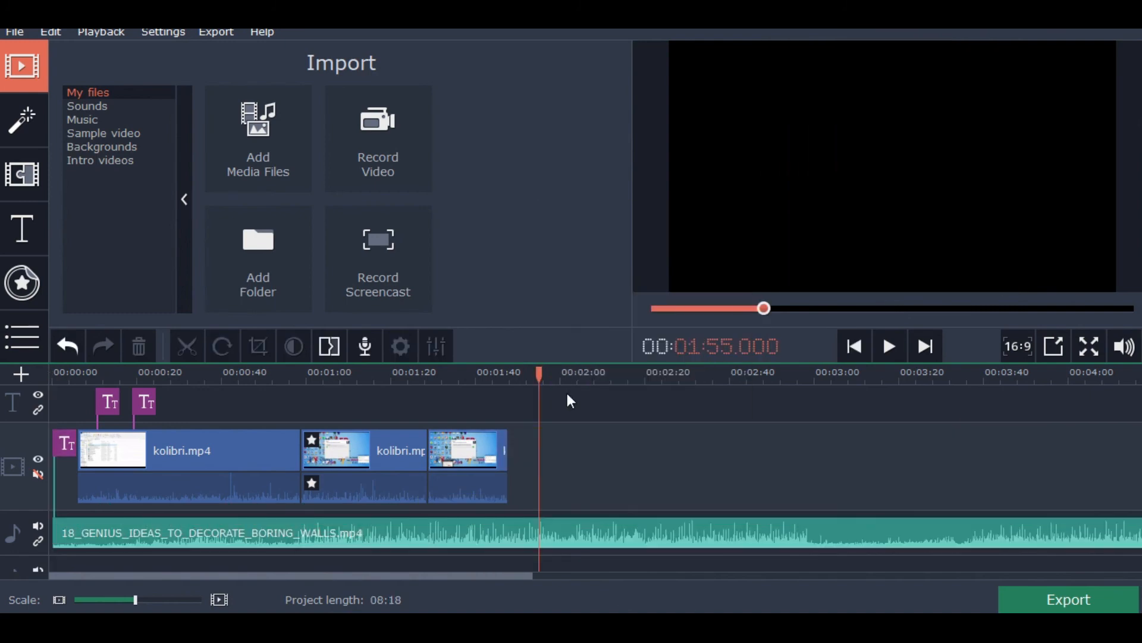
Step: Split the detached audio at 00:01:47.800, where the last kolibri.mp4 clip ends, and delete the excess part
click(562, 526)
click(506, 529)
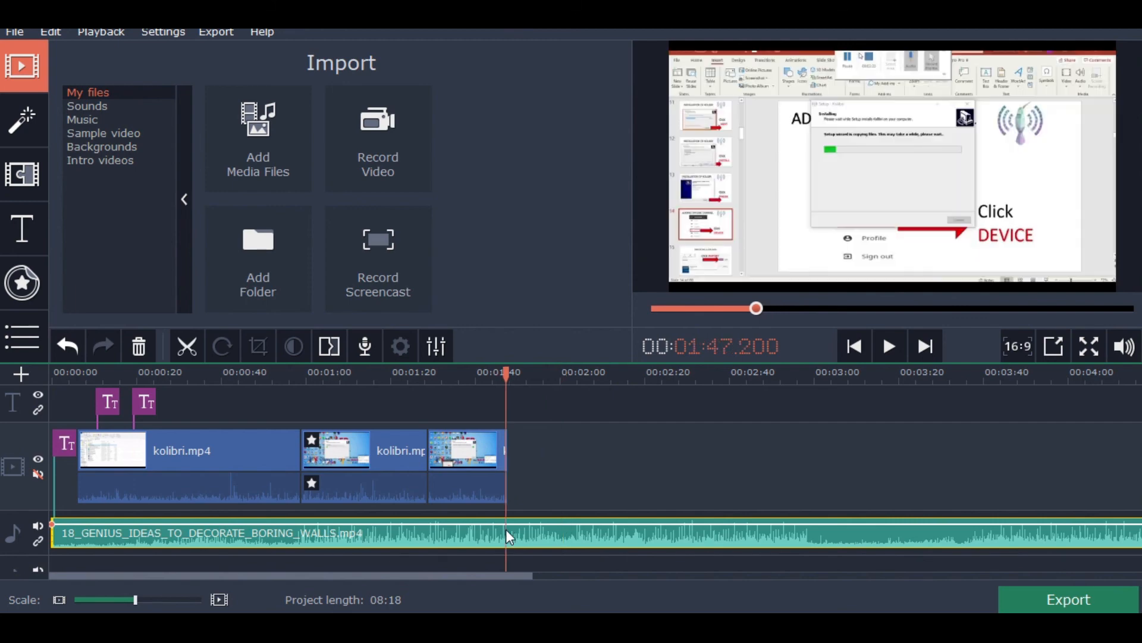
click(508, 530)
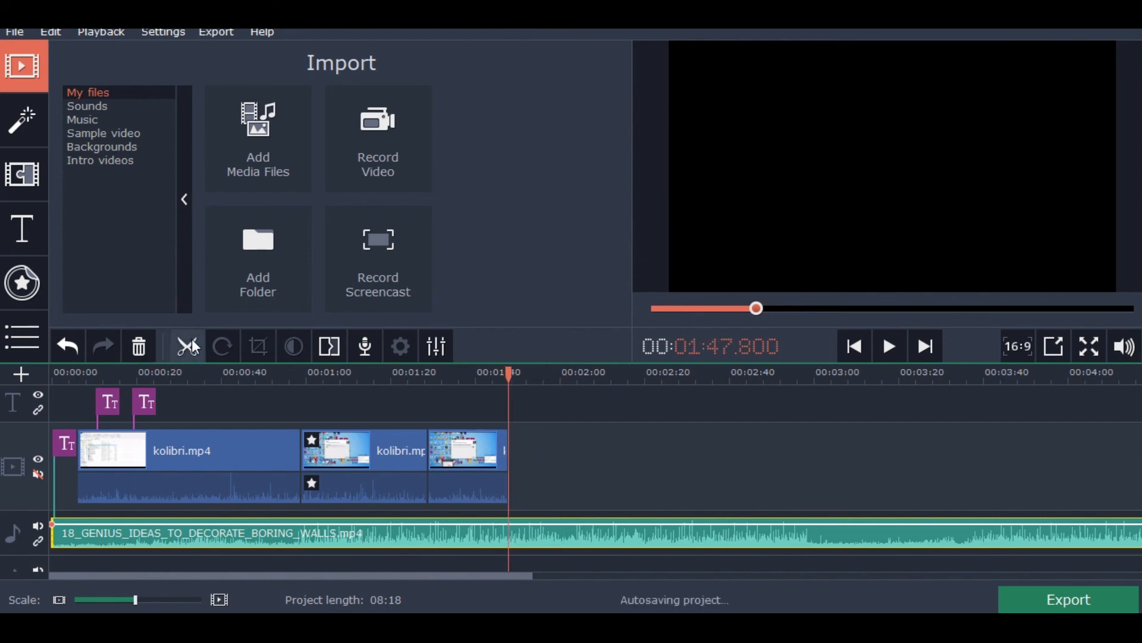
click(187, 346)
click(531, 526)
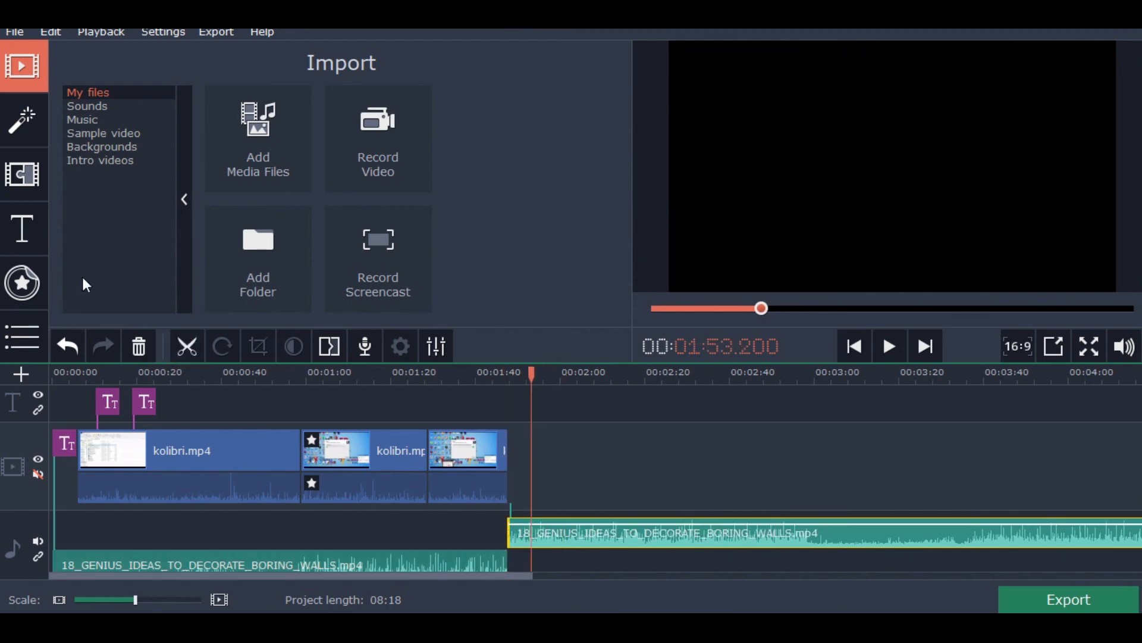
click(140, 352)
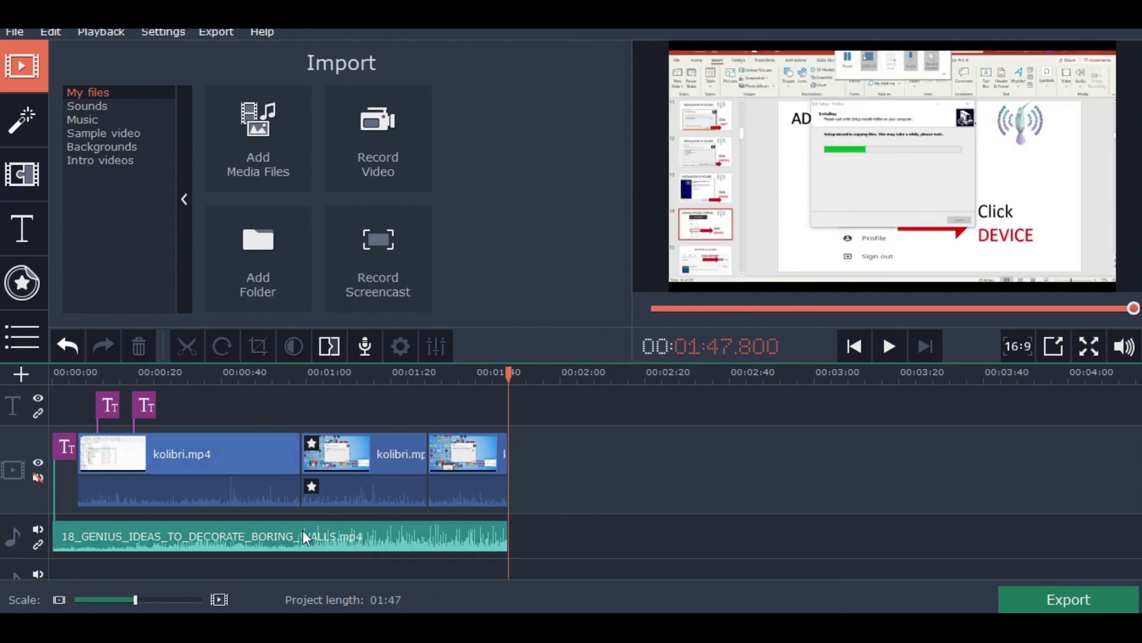
Step: Play the project from the beginning to check the background audio, and pause at the "Locate the installer." caption
click(66, 533)
click(880, 345)
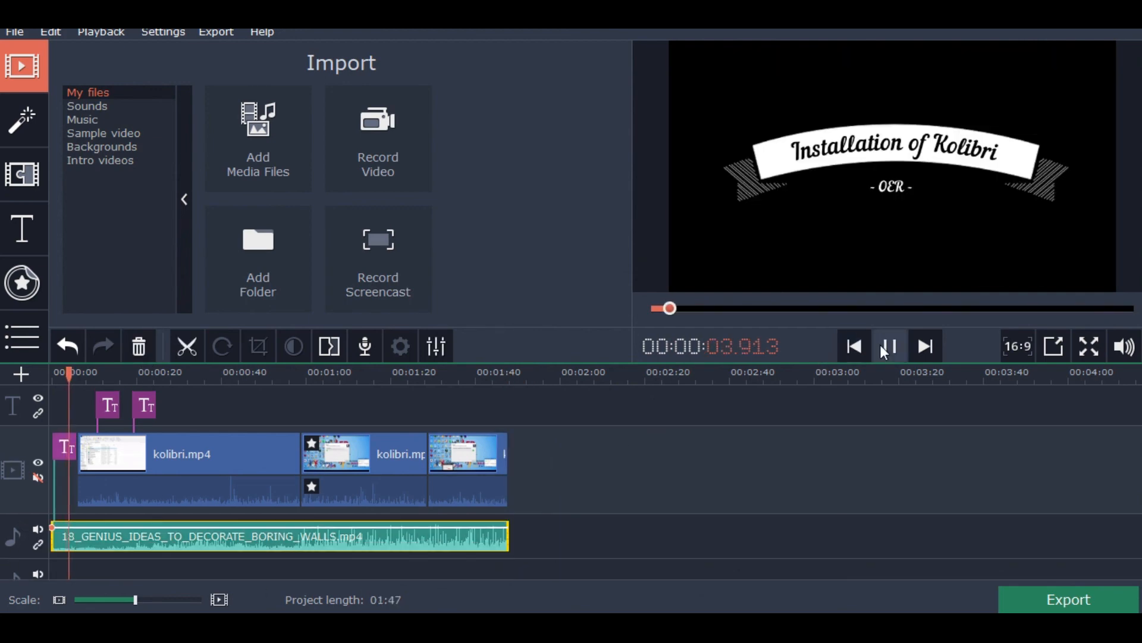
click(880, 344)
click(880, 345)
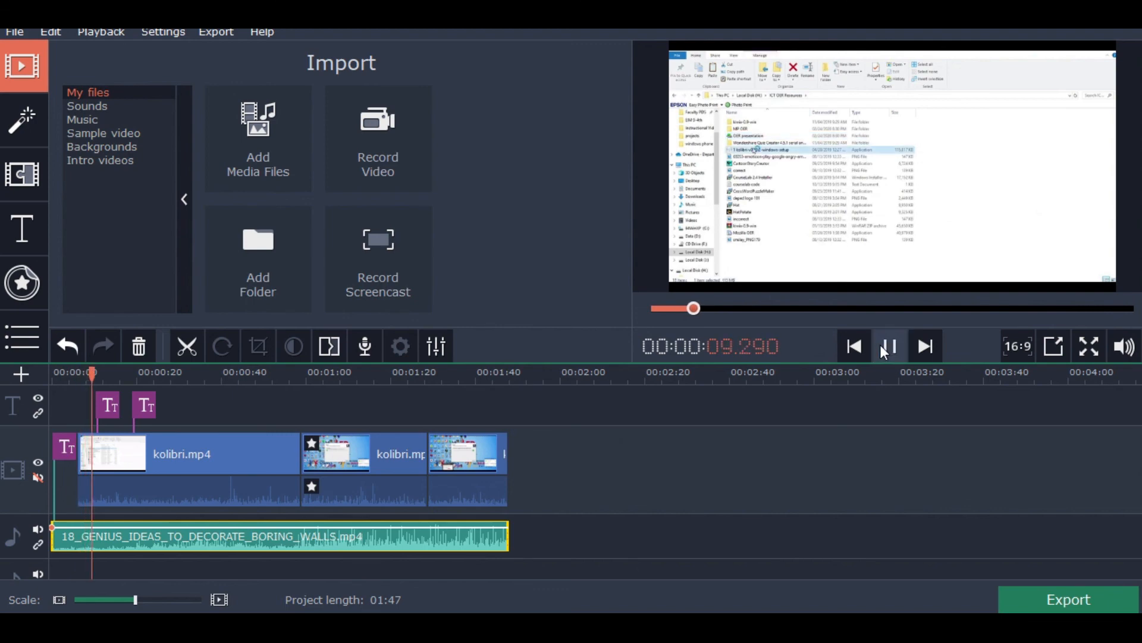
click(880, 345)
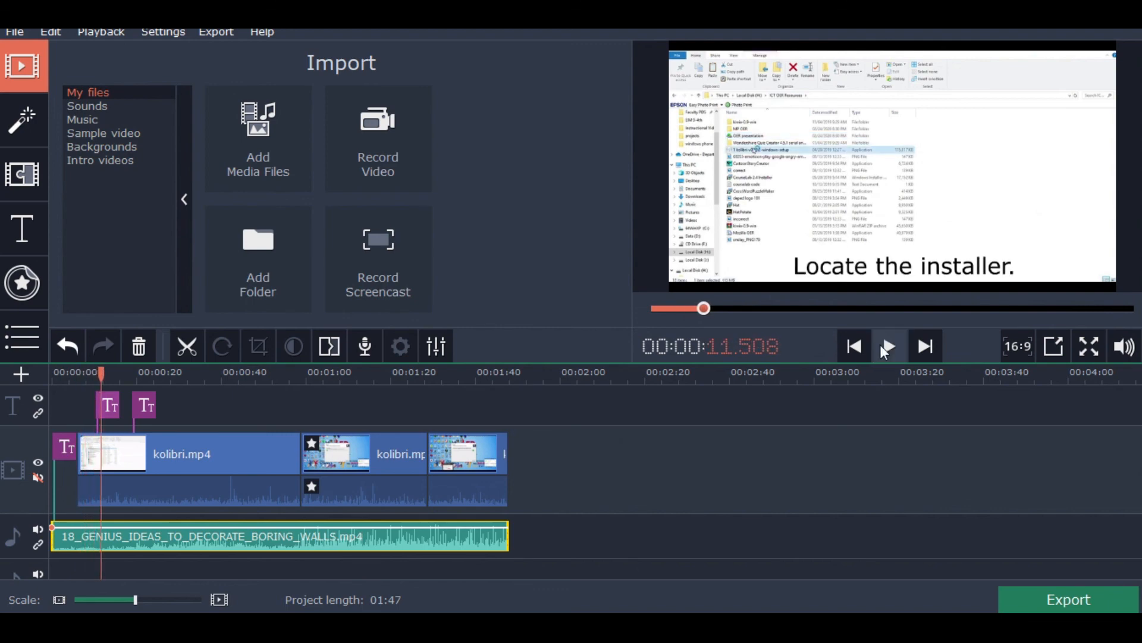
mouse_move(503, 36)
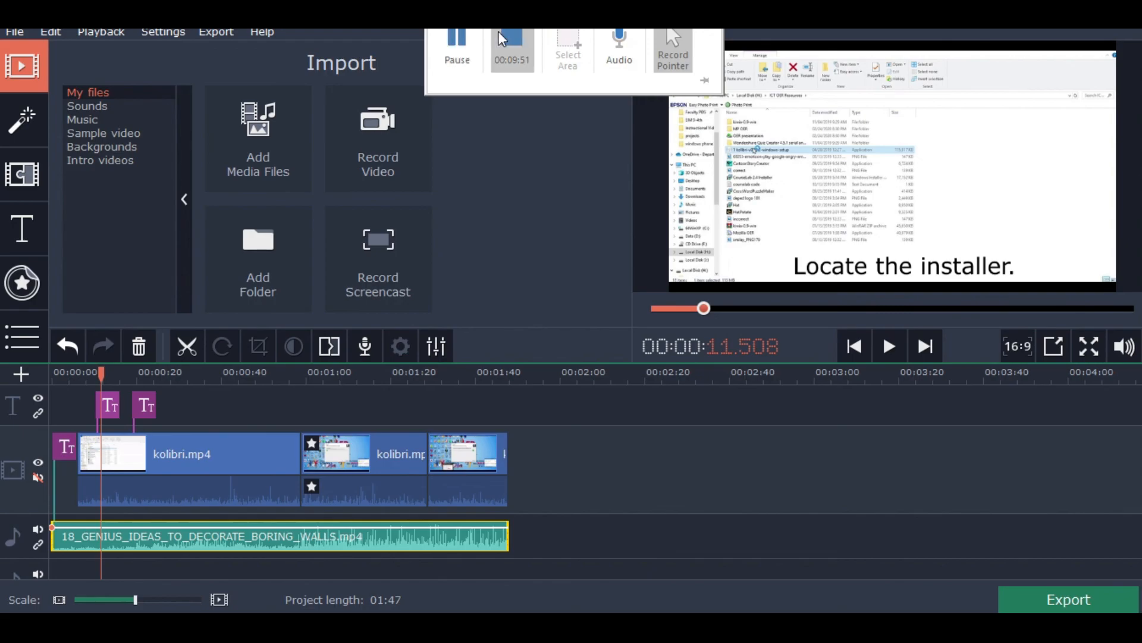